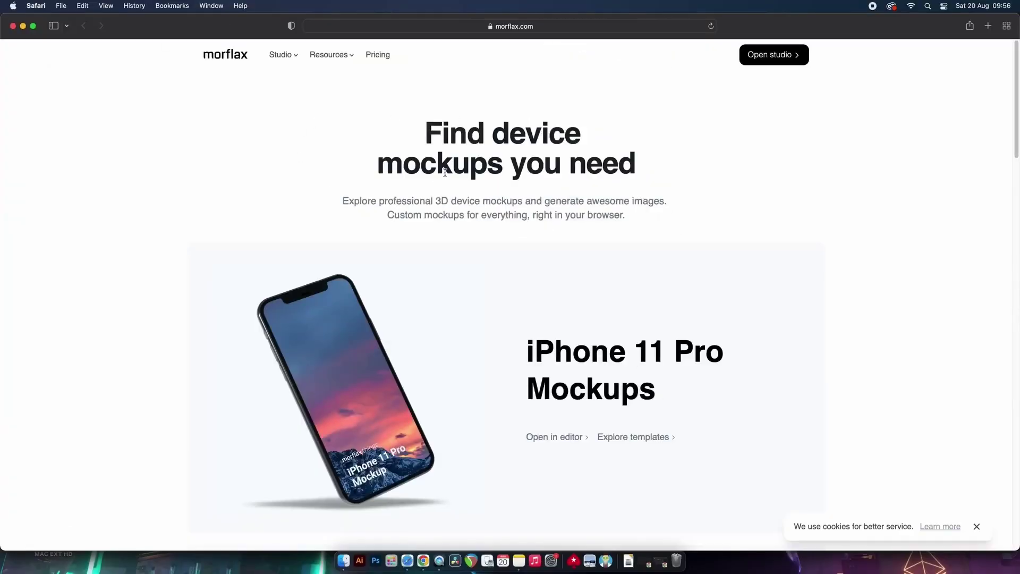
Step: Go to Resources > Collections and scroll down to the Neon, Colorful style and Clay collection cards
click(330, 56)
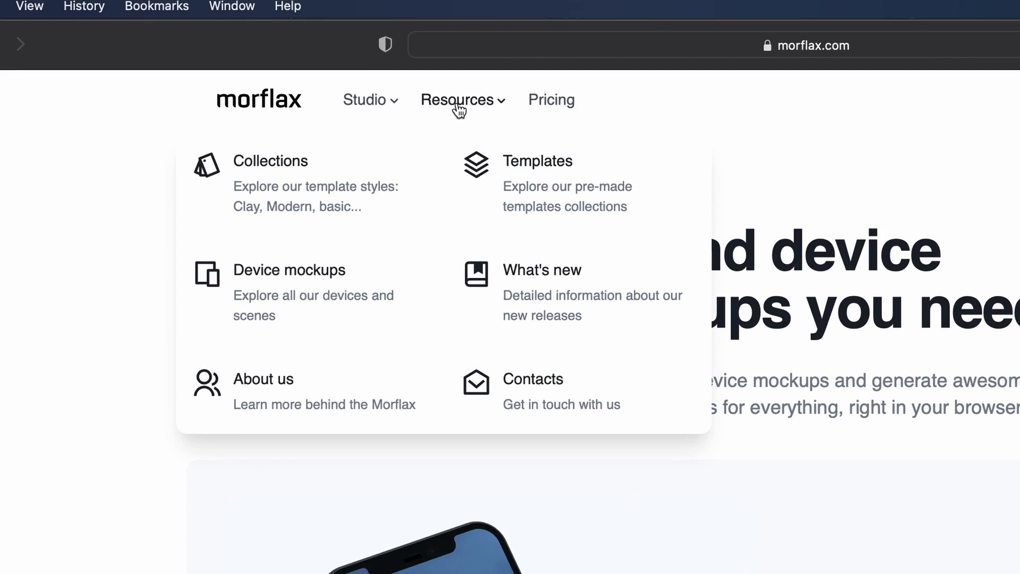
click(379, 107)
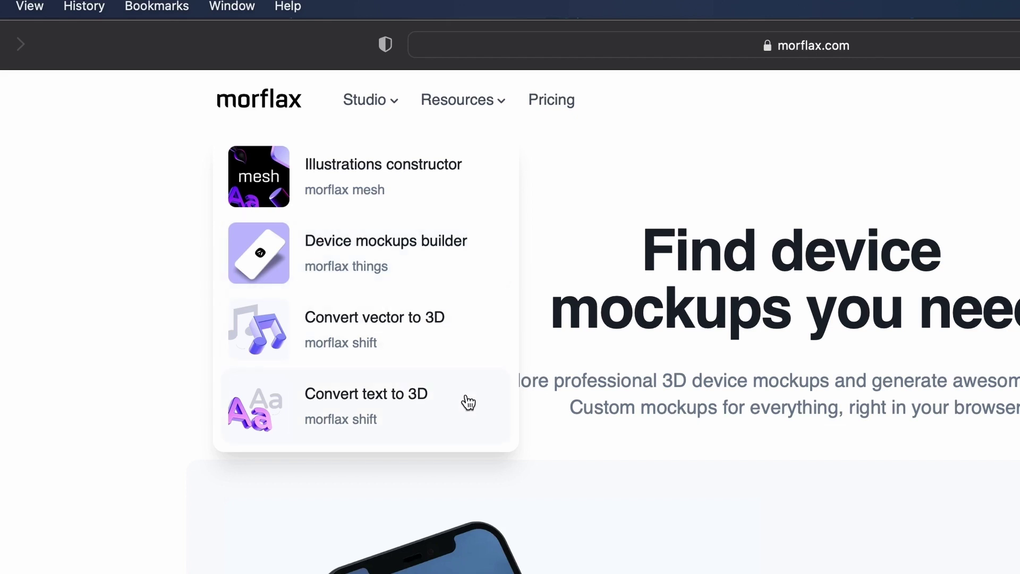
click(457, 99)
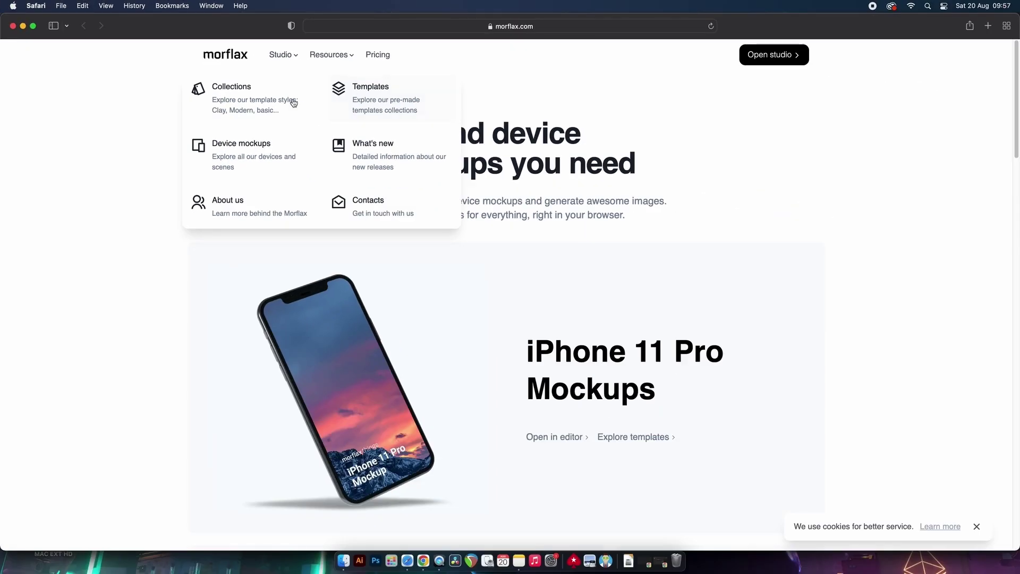
click(293, 102)
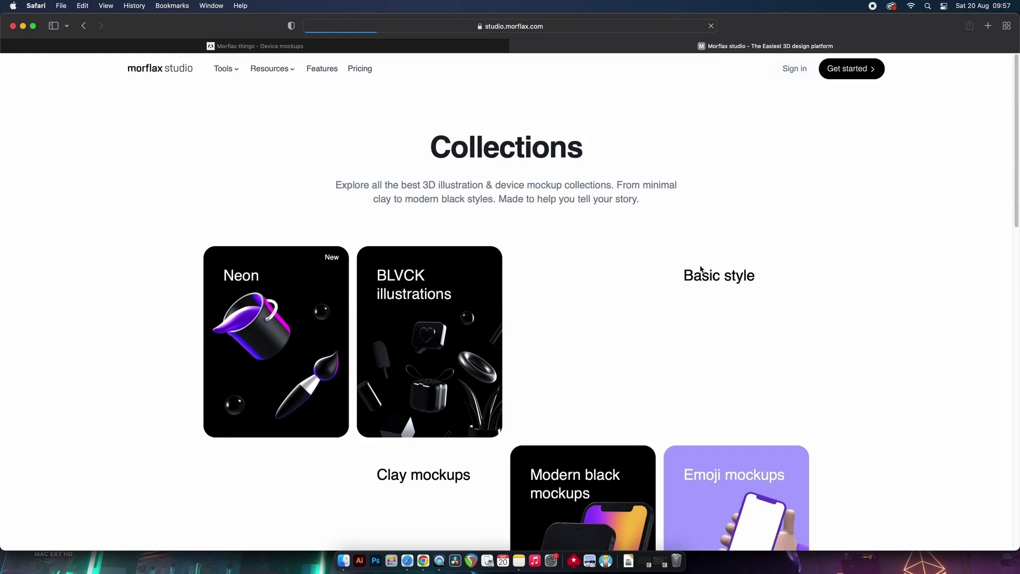
scroll(752, 278, down, 5)
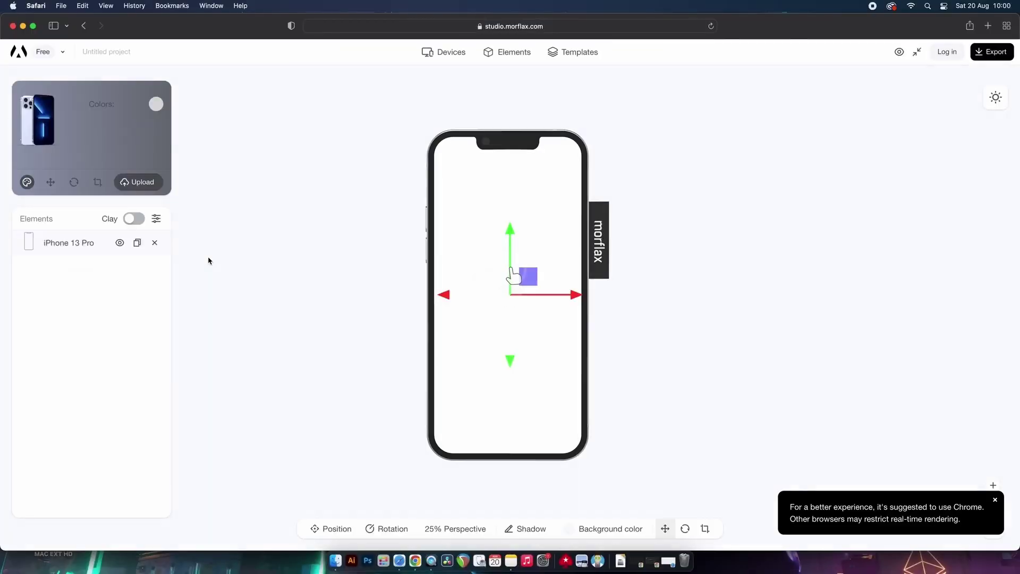
Step: Slide the iPhone 13 Pro right and then back left along its x axis
drag(471, 292, 559, 325)
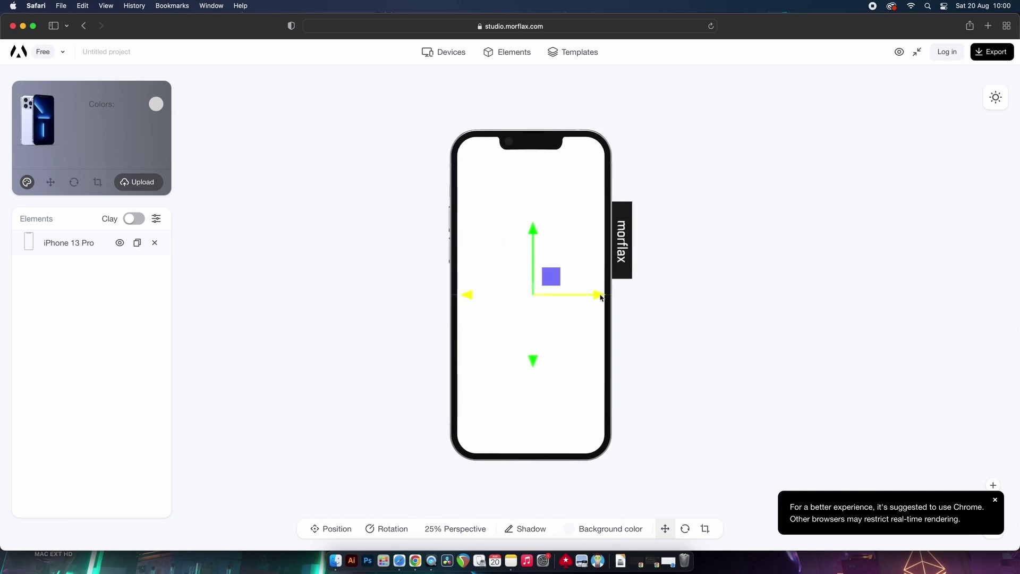
drag(601, 297, 495, 257)
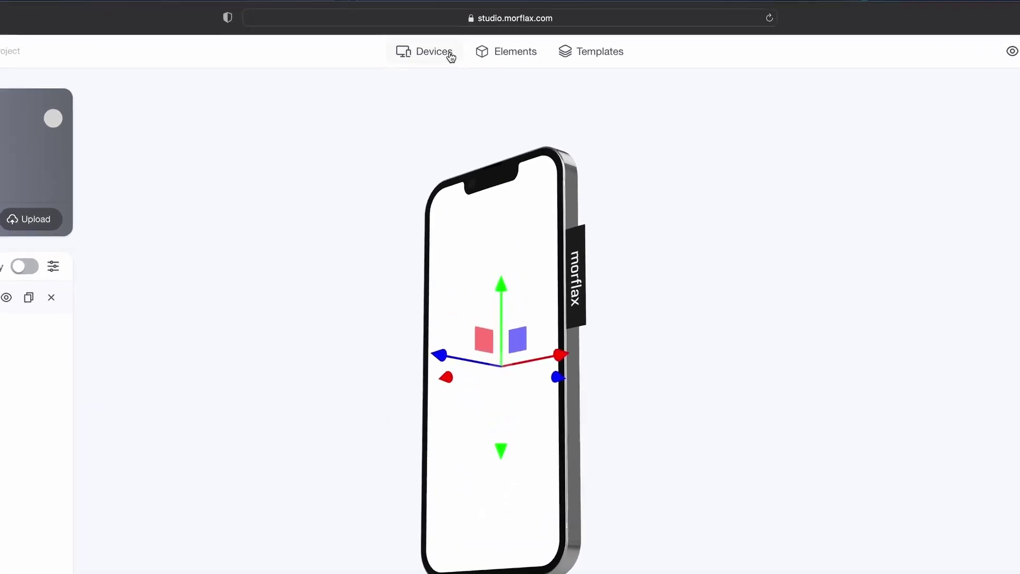
Step: Add an iPhone 12 from the Realistic devices and place it right of the iPhone 13 Pro
click(465, 59)
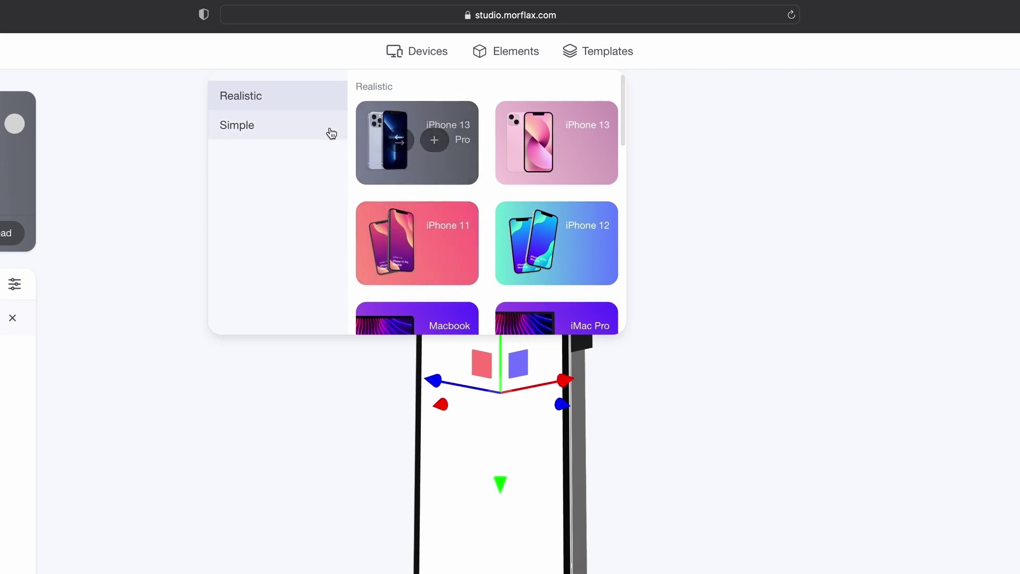
click(288, 132)
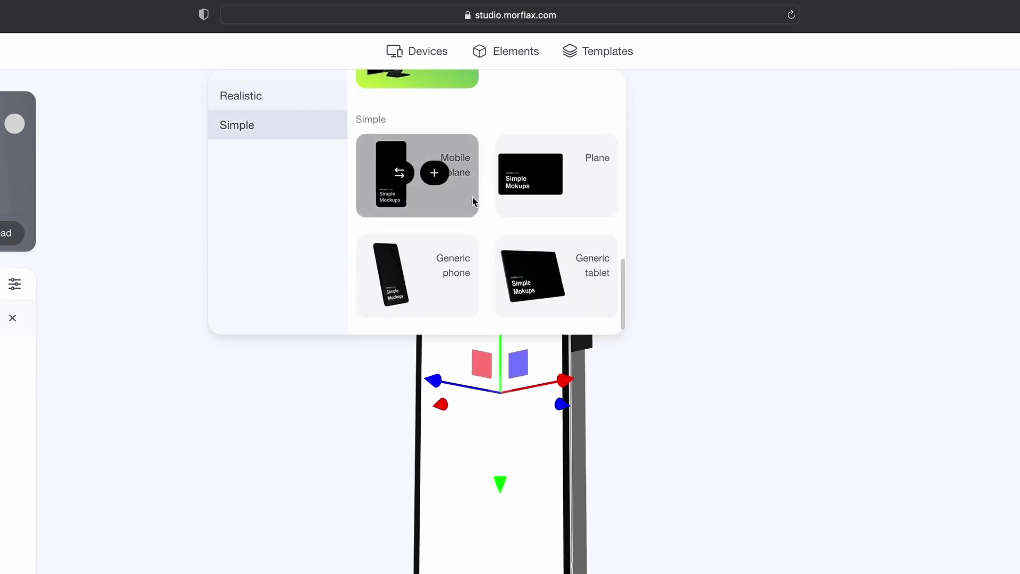
click(313, 97)
scroll(565, 262, down, 3)
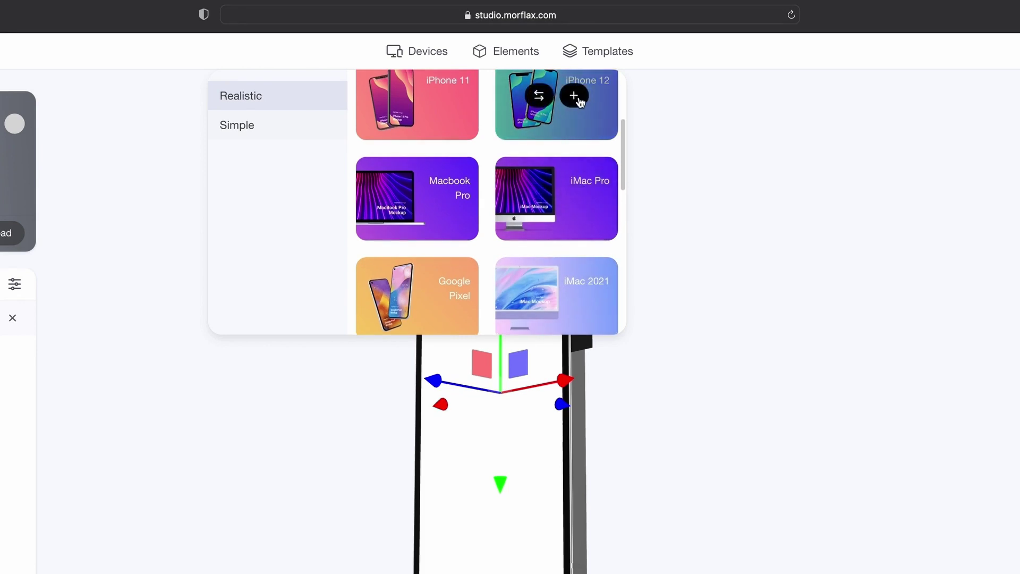
click(574, 96)
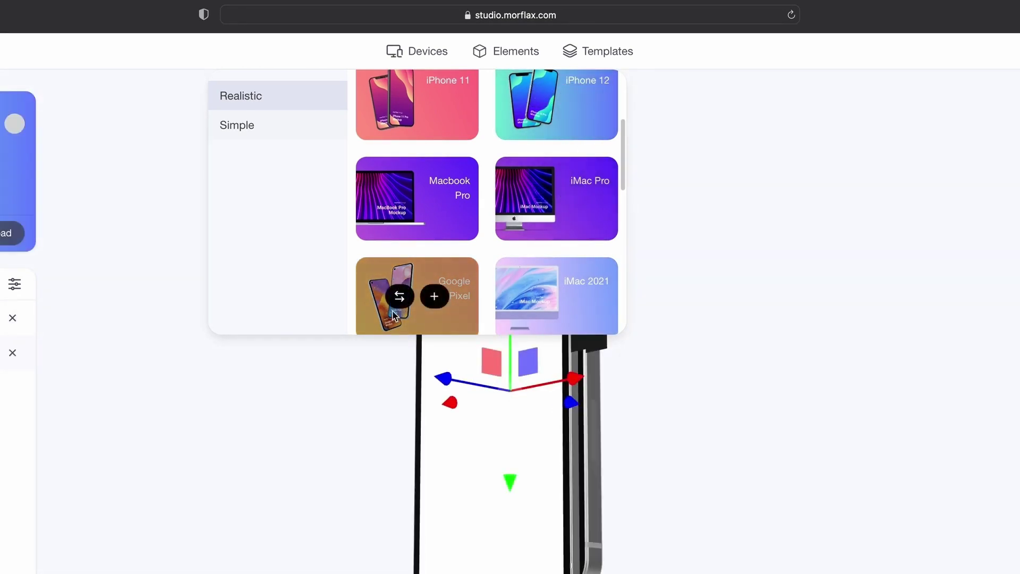
click(339, 403)
drag(553, 323, 754, 312)
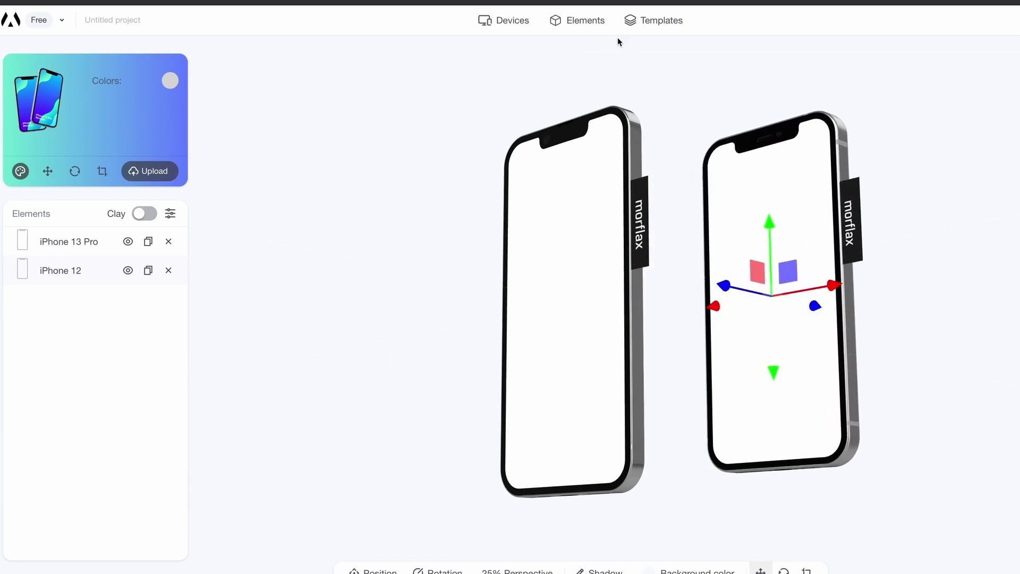
Step: Browse the scene Elements, including the Hands and Equipment sections
click(592, 28)
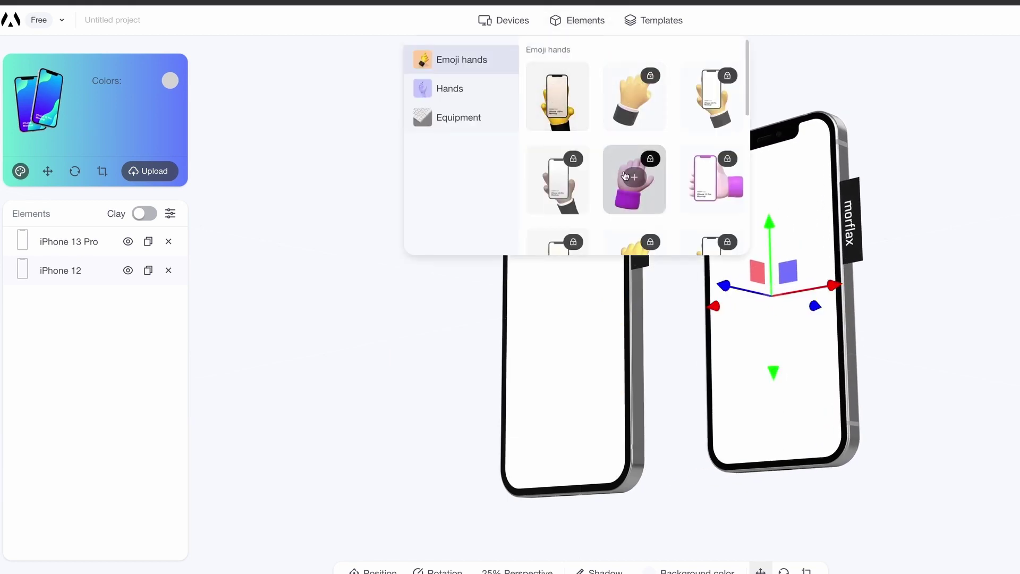
scroll(638, 202, down, 8)
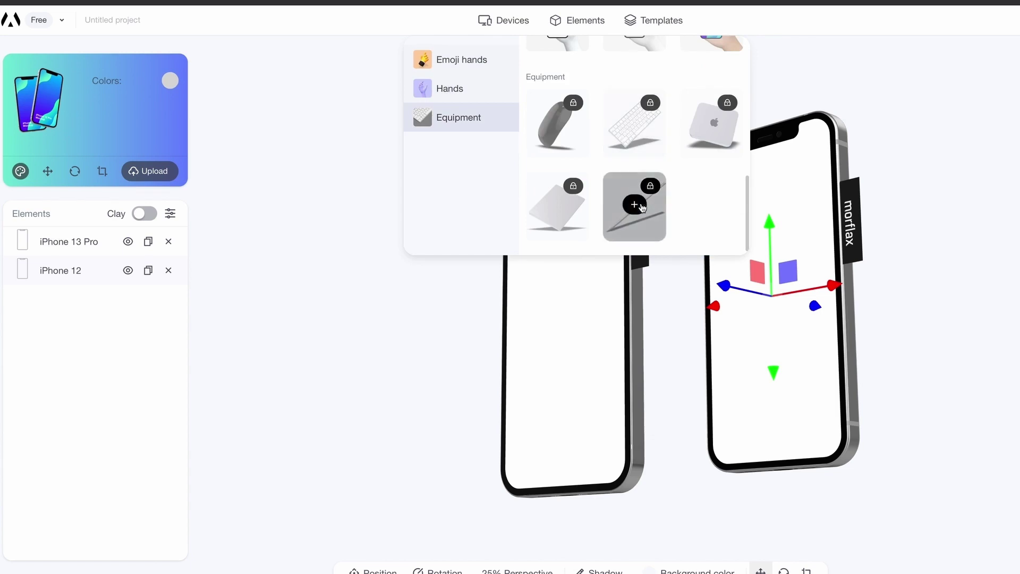
scroll(638, 205, up, 8)
click(476, 93)
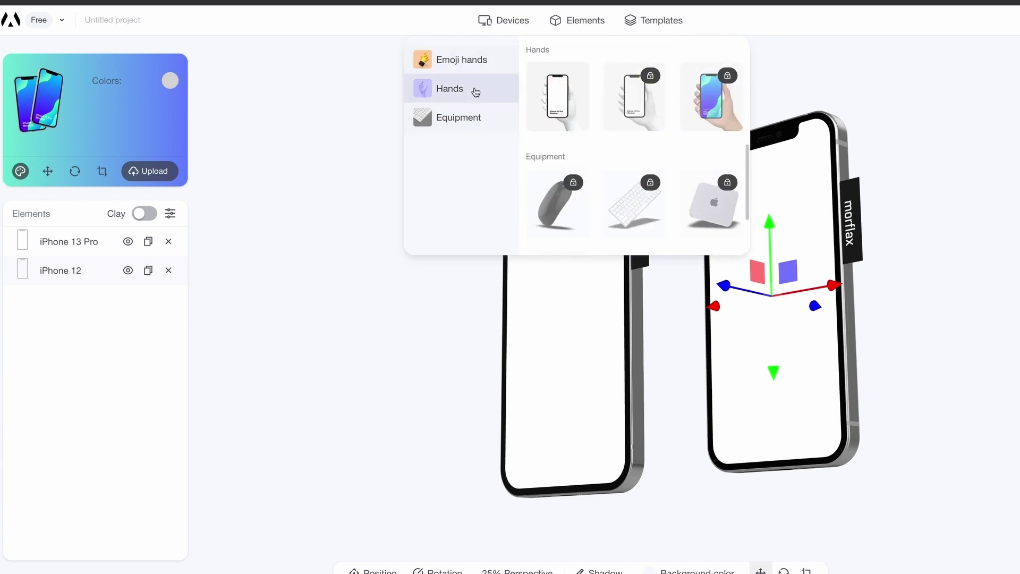
click(481, 120)
scroll(547, 164, up, 3)
click(473, 120)
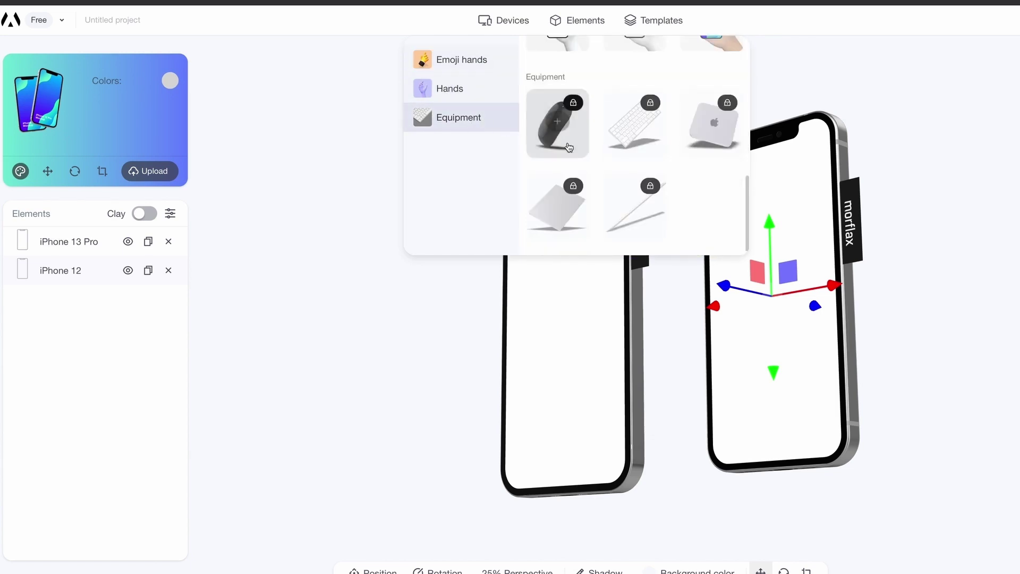
Step: Browse the ready-made Templates, including the Modern black and Emoji sets
click(655, 24)
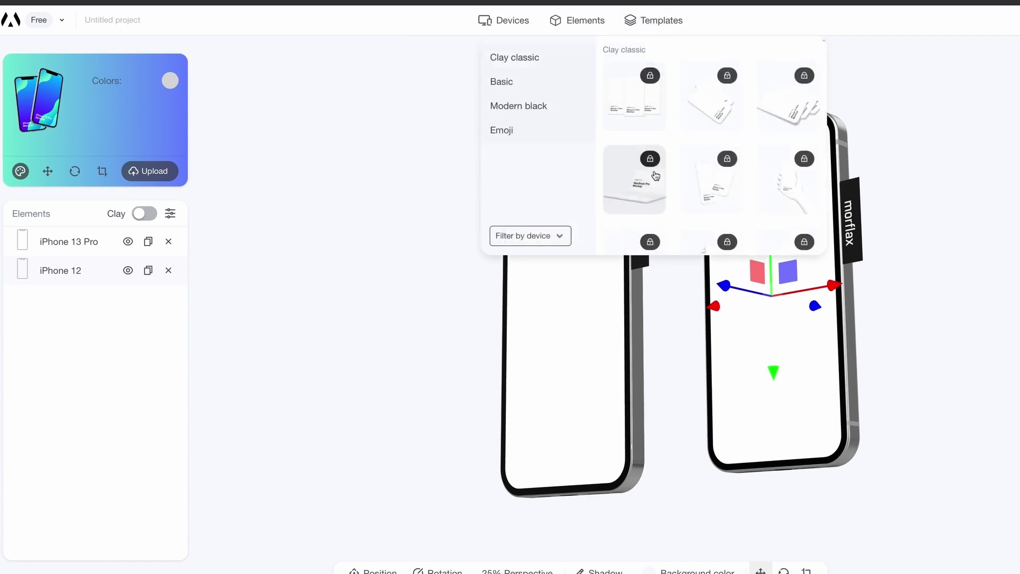
scroll(744, 215, down, 5)
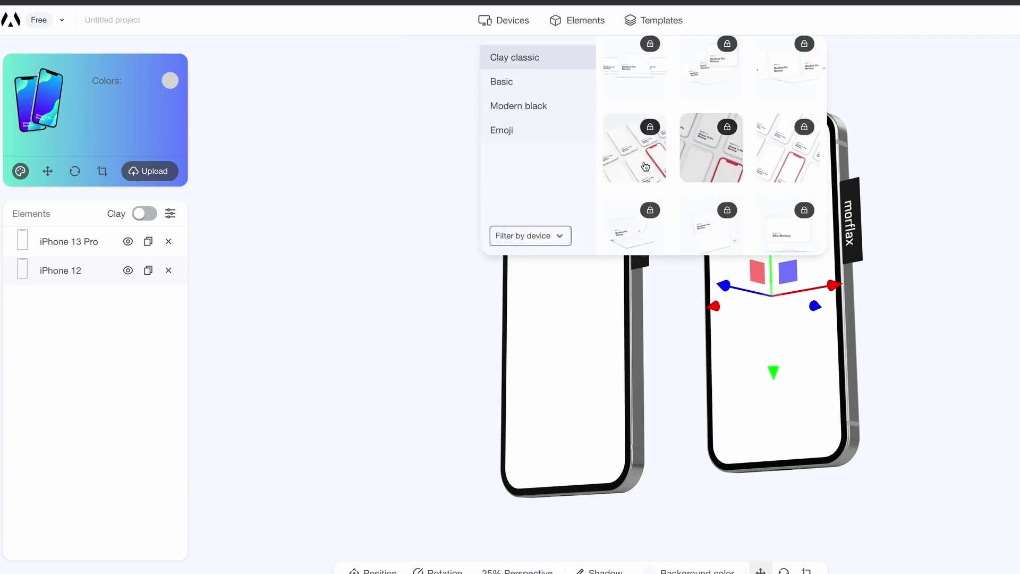
click(536, 105)
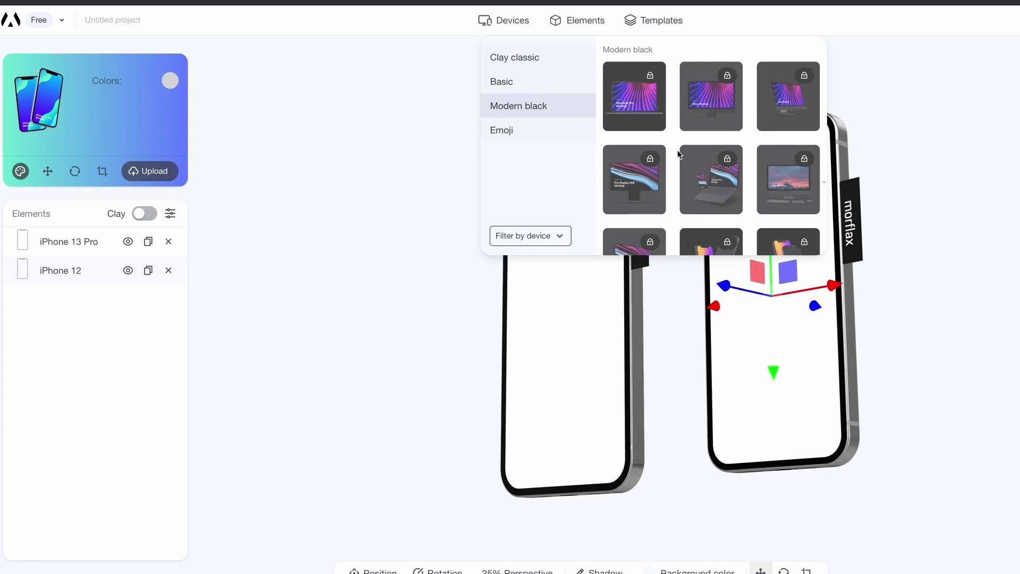
scroll(680, 157, down, 1)
scroll(680, 157, up, 1)
click(537, 132)
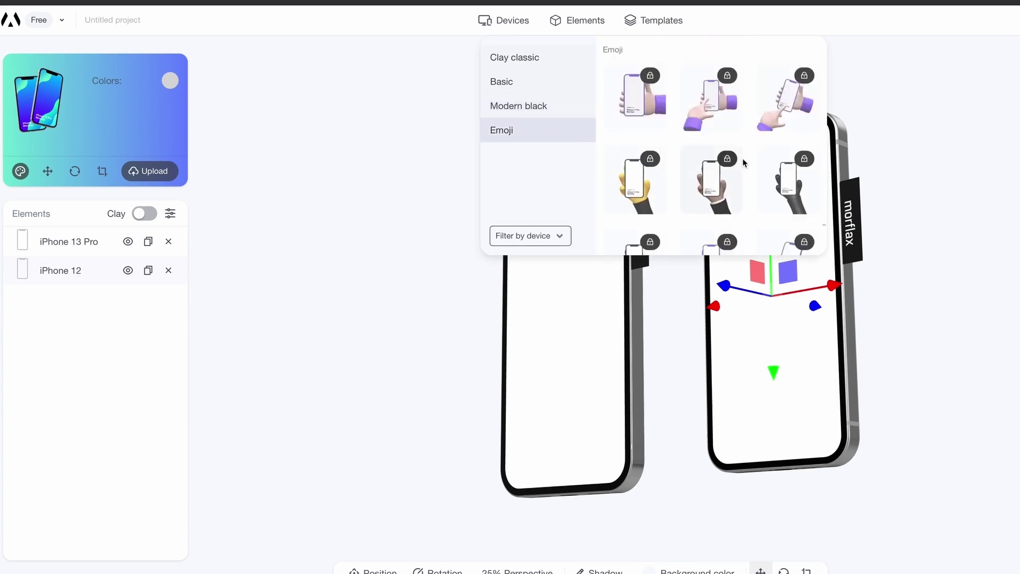
scroll(744, 170, down, 1)
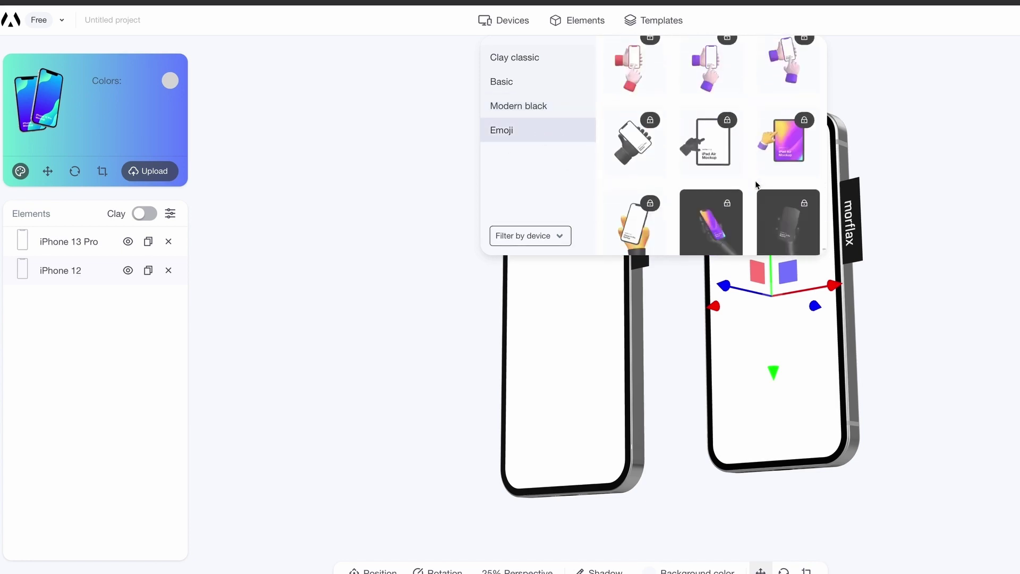
Step: Set the scene background colour to light purple #d391ff
click(704, 571)
drag(713, 453, 679, 405)
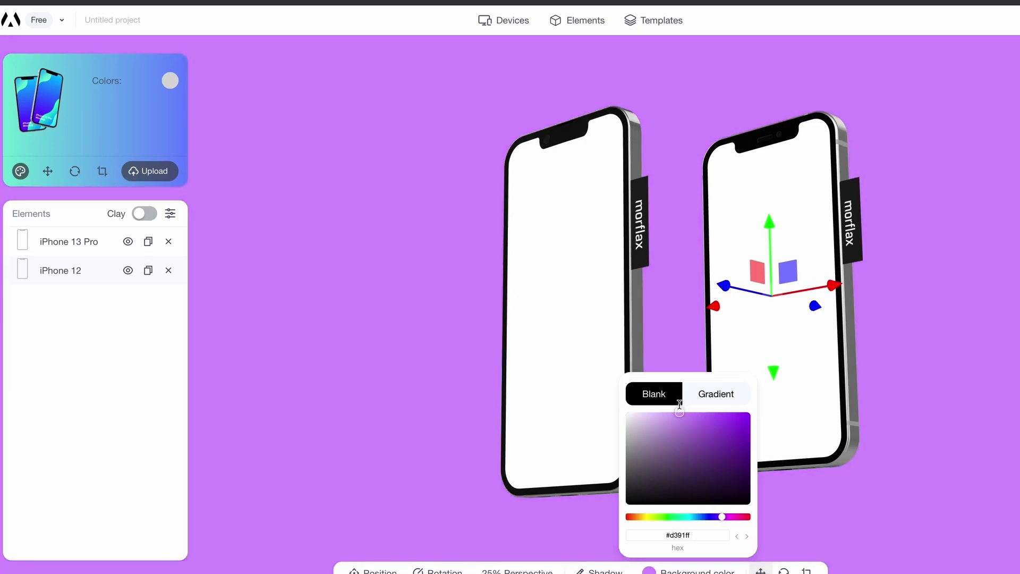
click(944, 423)
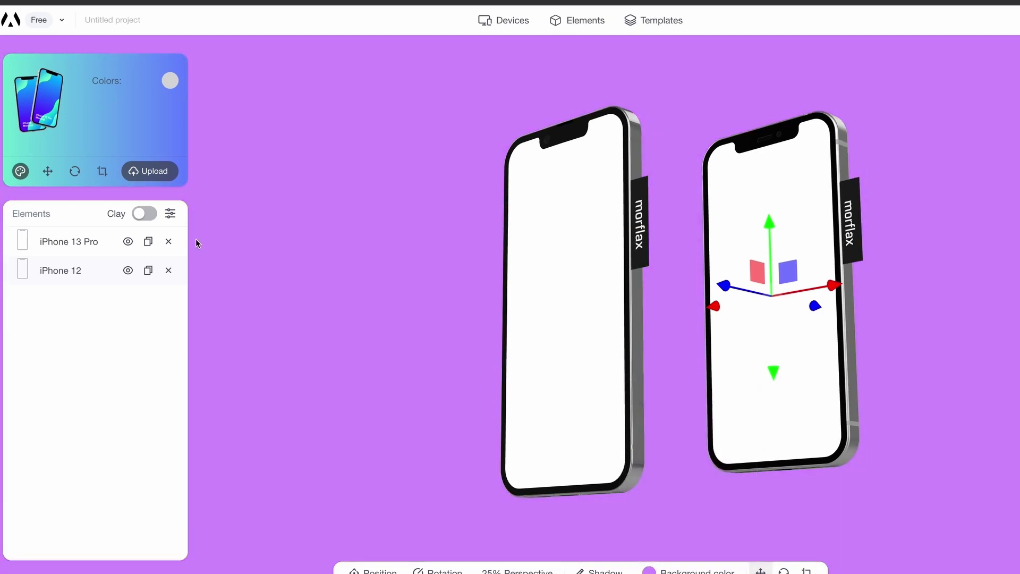
Step: Give the iPhone 12 screen design a yellow-green #e5ff80 background
click(150, 173)
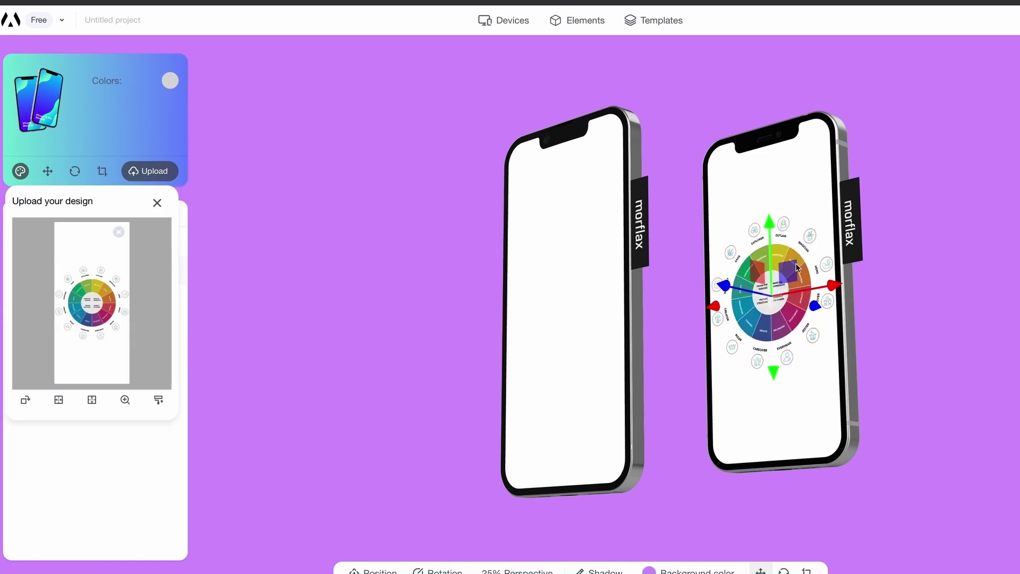
click(159, 401)
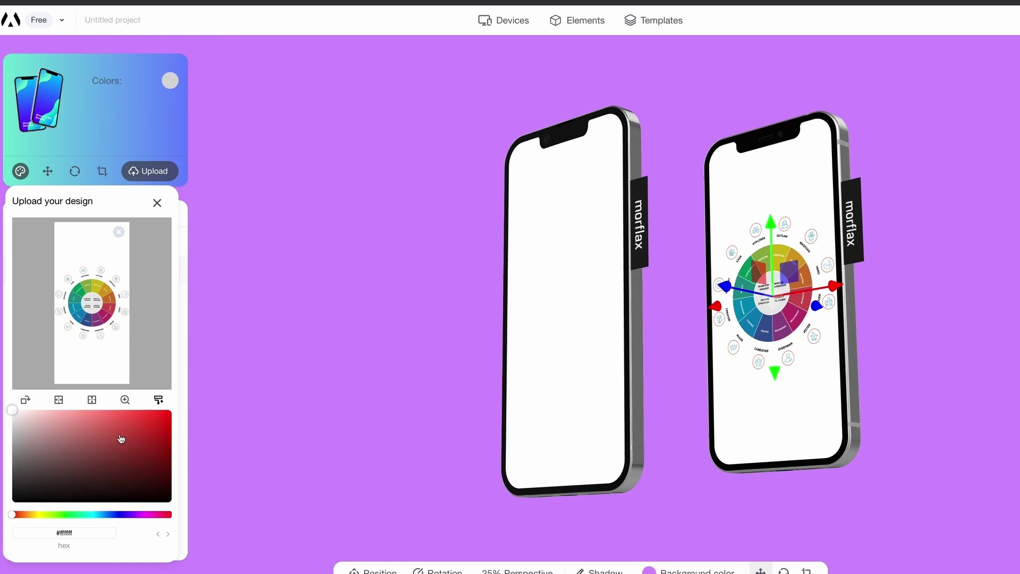
drag(48, 443, 92, 409)
drag(12, 514, 47, 514)
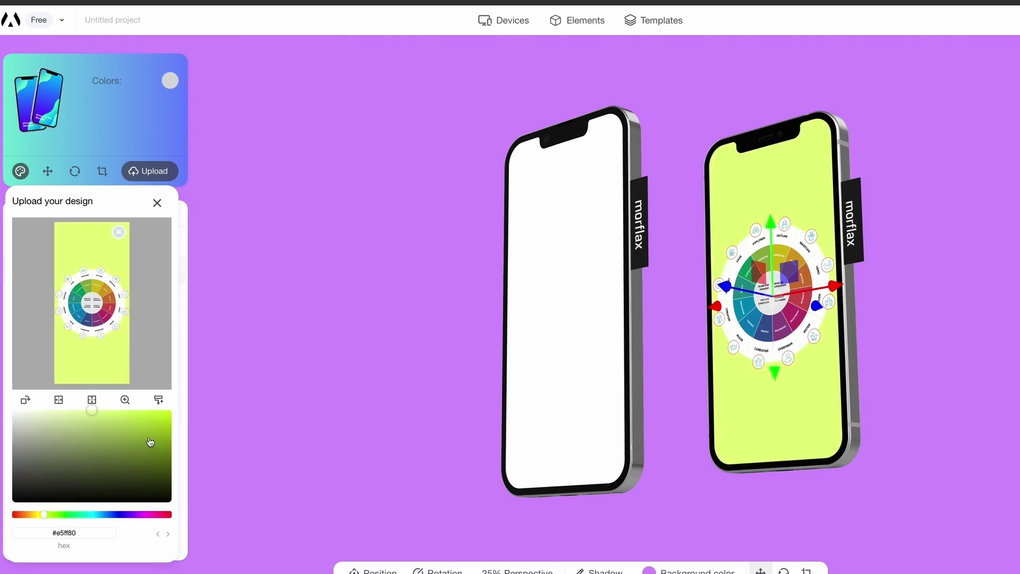
click(157, 202)
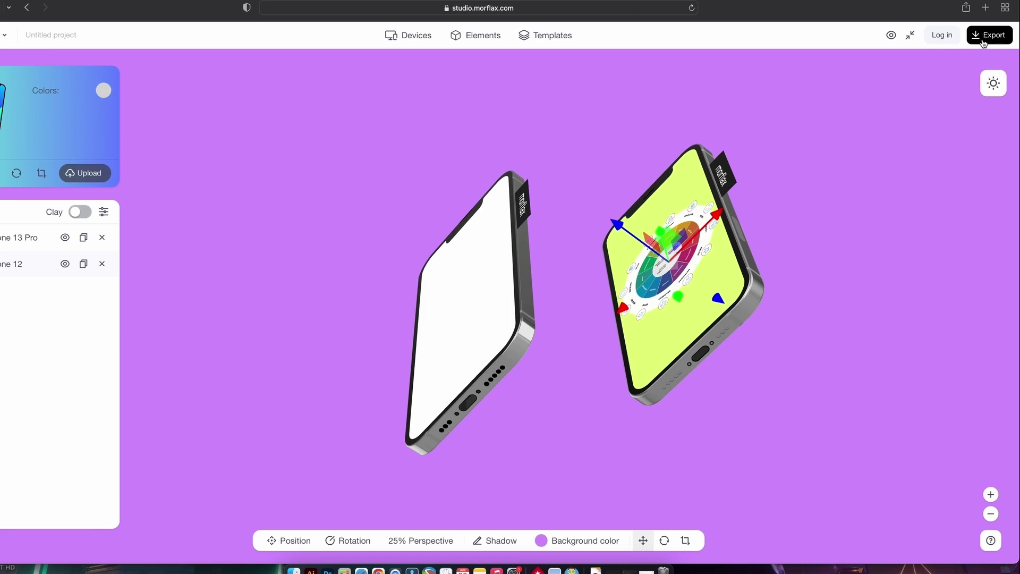
Step: Raise the directional light intensity to about 5 and adjust its x, y (-76) and z positions
click(999, 85)
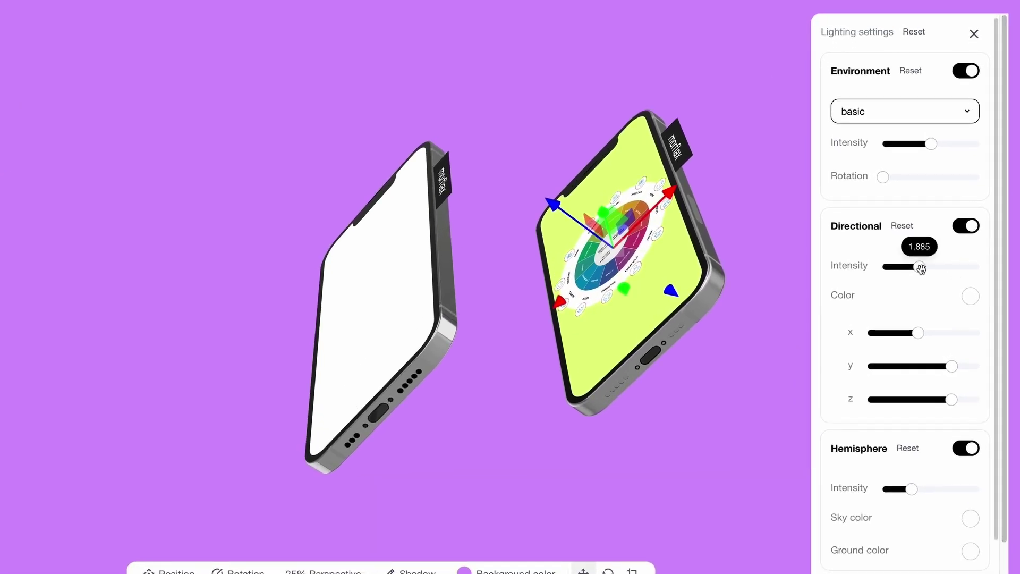
drag(930, 280, 963, 283)
mouse_move(925, 334)
mouse_down()
mouse_move(952, 334)
mouse_move(931, 333)
mouse_up()
drag(952, 366, 914, 369)
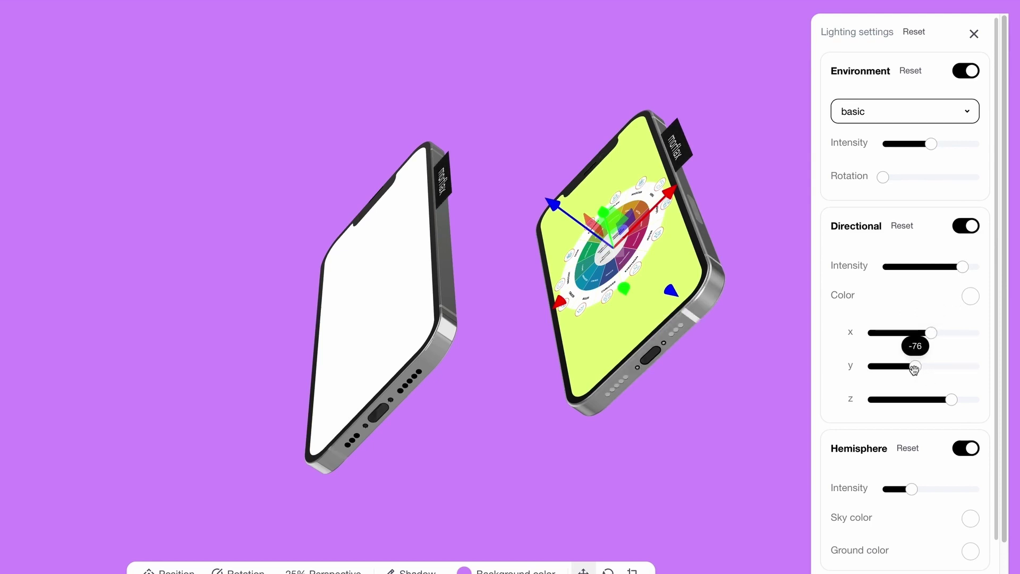
mouse_move(949, 400)
mouse_down()
mouse_move(967, 399)
mouse_move(934, 399)
mouse_move(961, 399)
mouse_up()
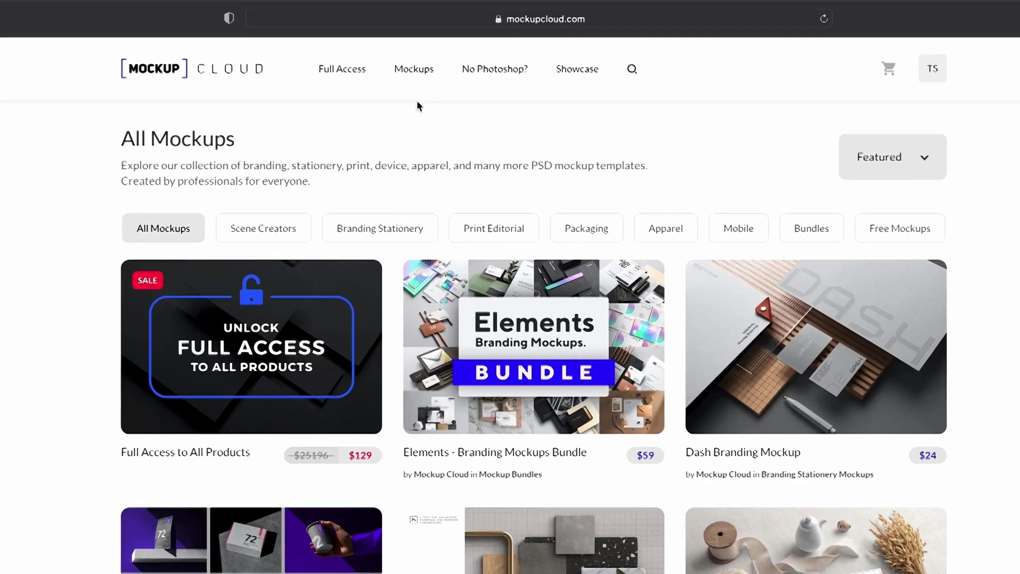
Step: Scroll the All Mockups catalogue down to the Raw Branding and Honbako Book listings
mouse_move(431, 67)
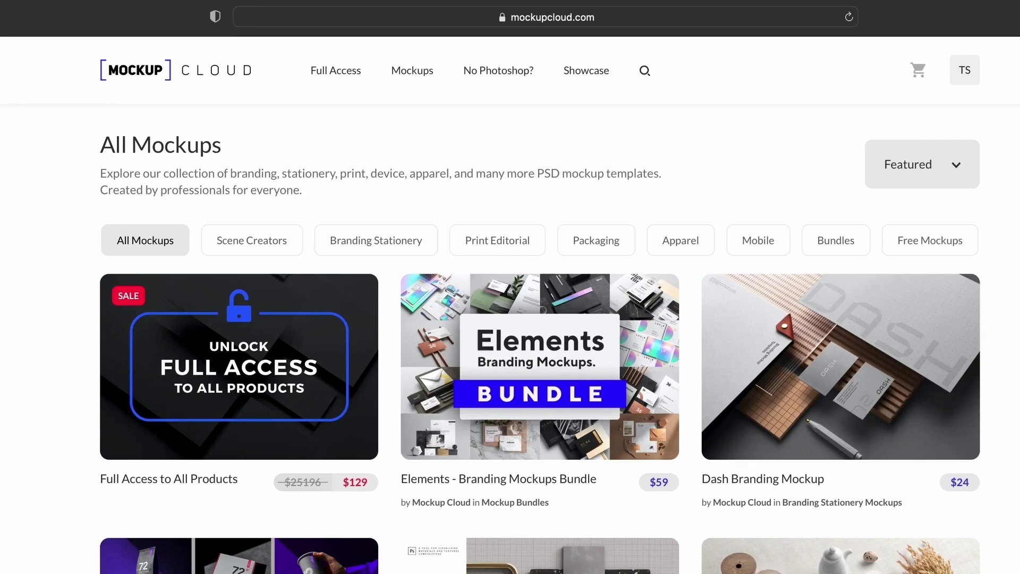
scroll(539, 303, down, 20)
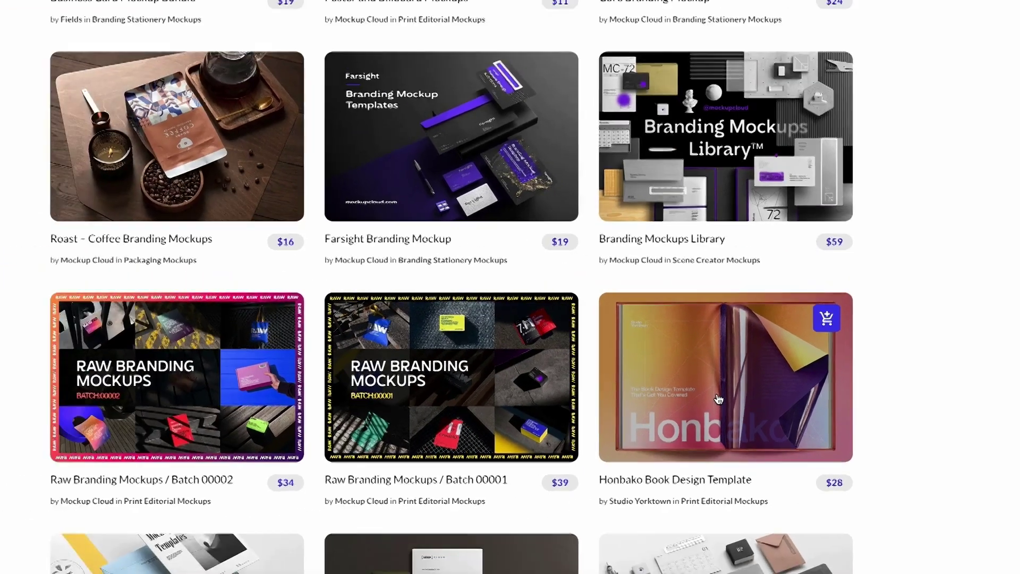
Step: Look over the Honbako Book Design Template page, then bring up the $129 Full Access offer
click(657, 379)
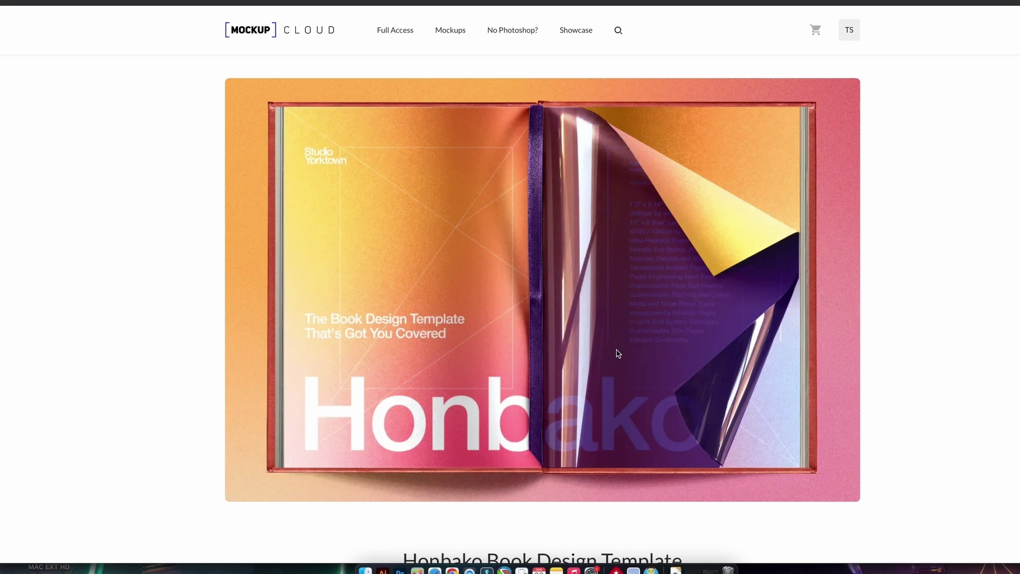
scroll(901, 467, down, 5)
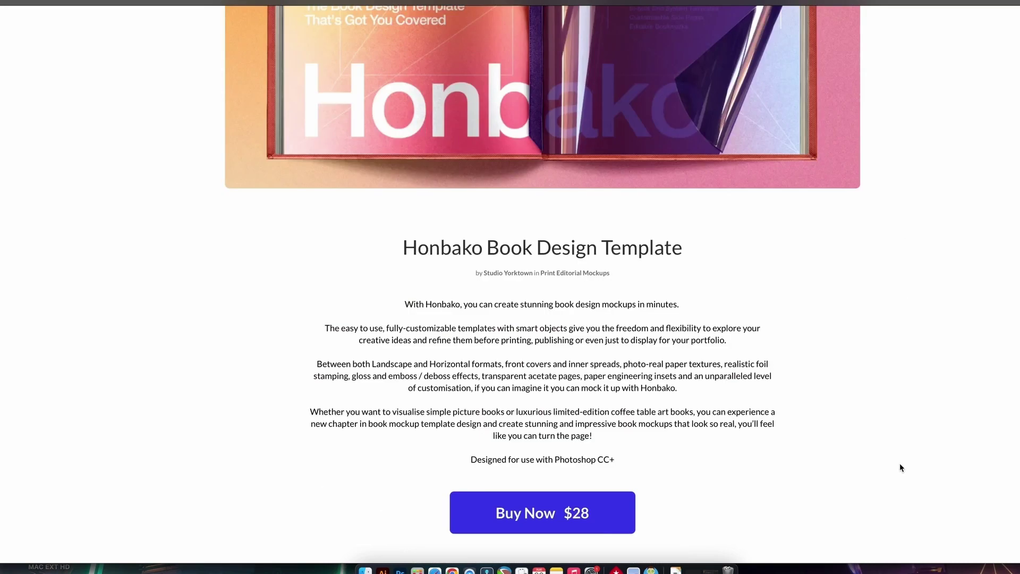
scroll(900, 465, up, 5)
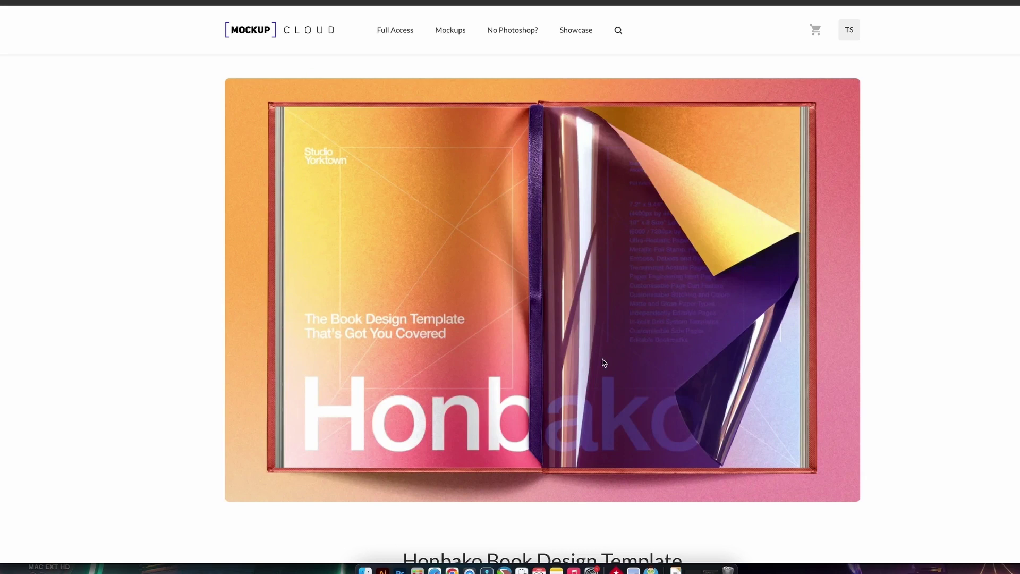
scroll(378, 141, left, 5)
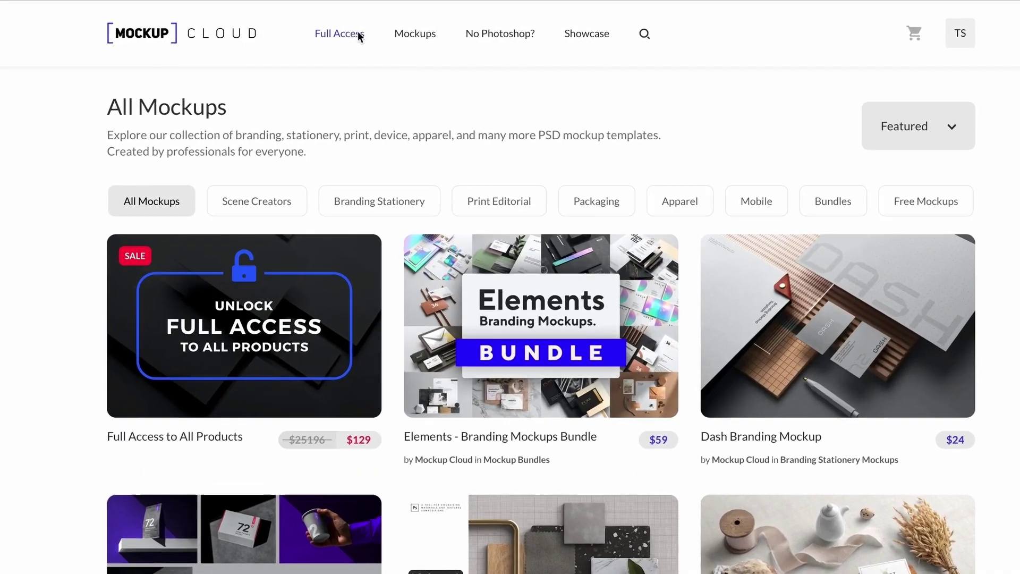
click(340, 33)
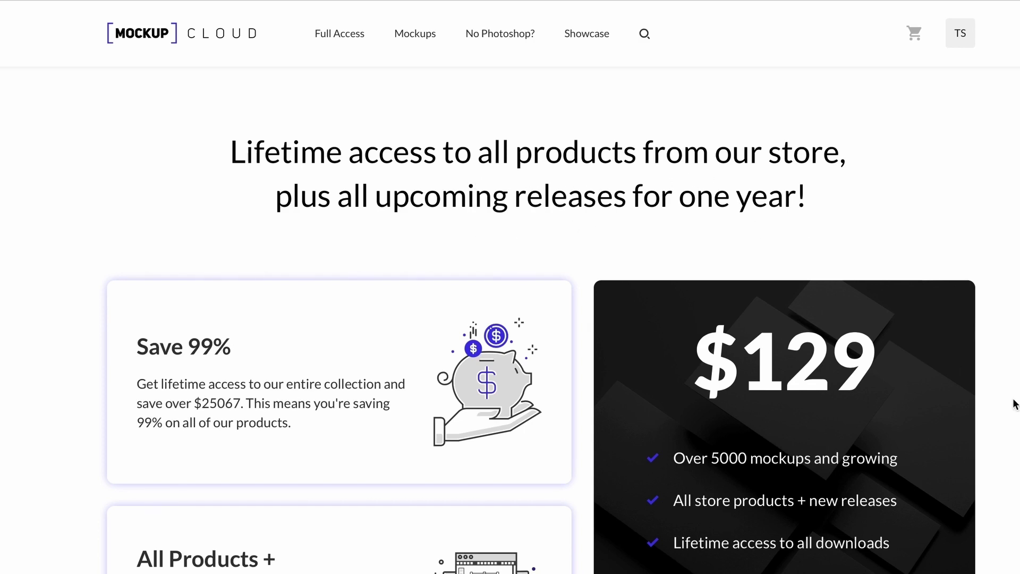
Step: Scroll down through the Full Access lifetime-access offer page
scroll(1015, 404, down, 2)
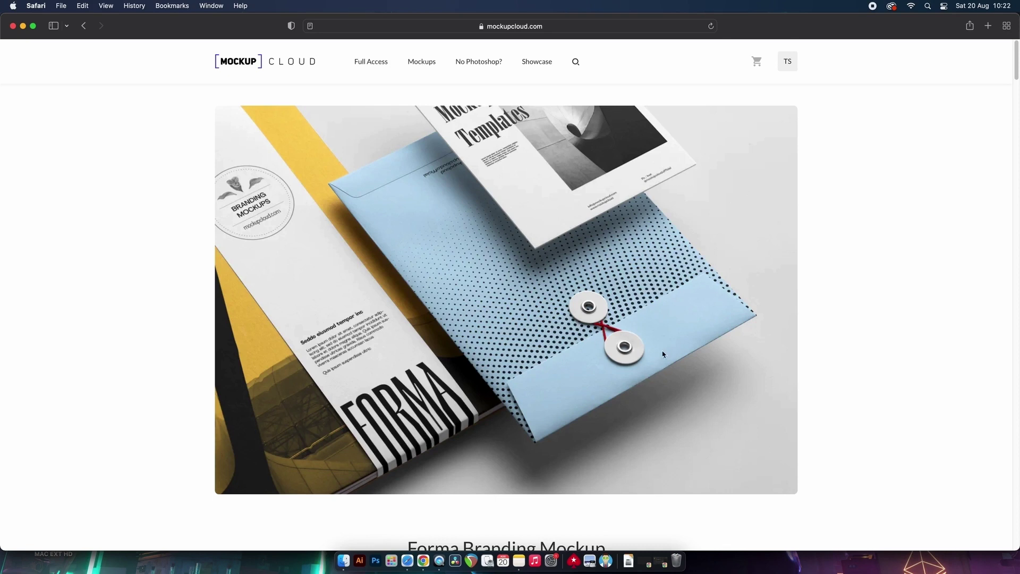
Step: Return to the mockup listing and scroll through the Apparel T-shirt and hoodie mockups
click(81, 27)
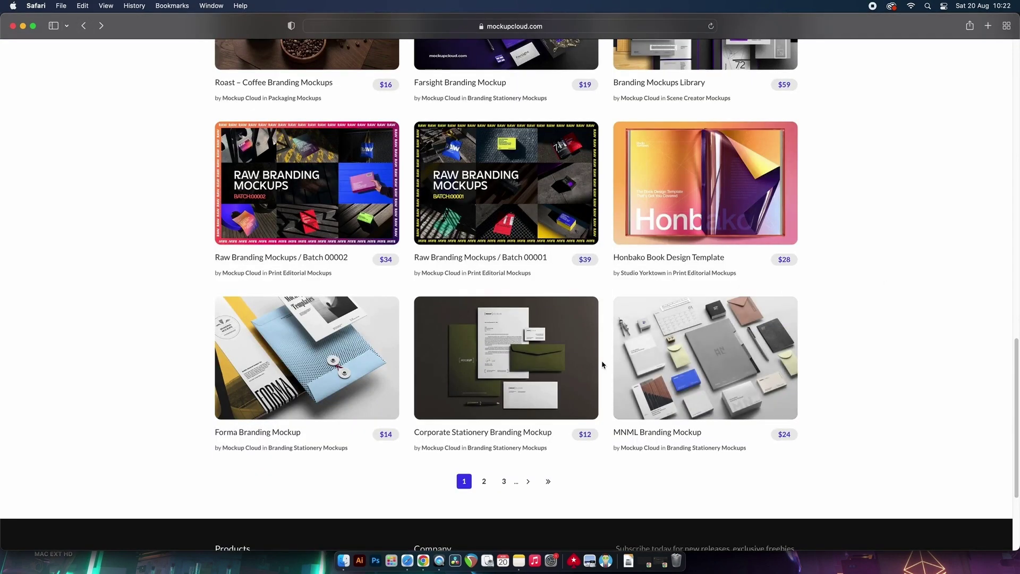
scroll(603, 365, up, 10)
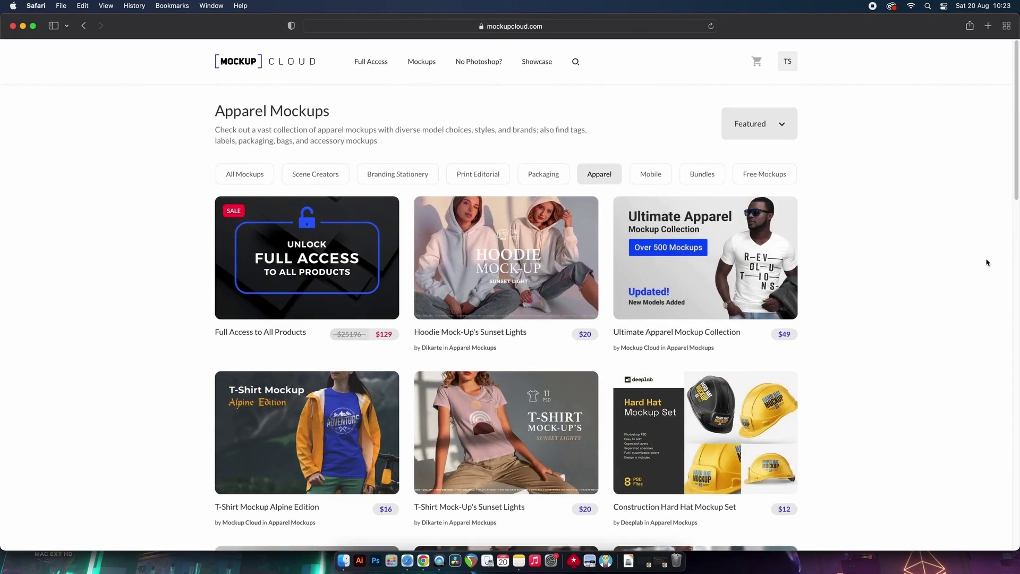
scroll(986, 263, down, 8)
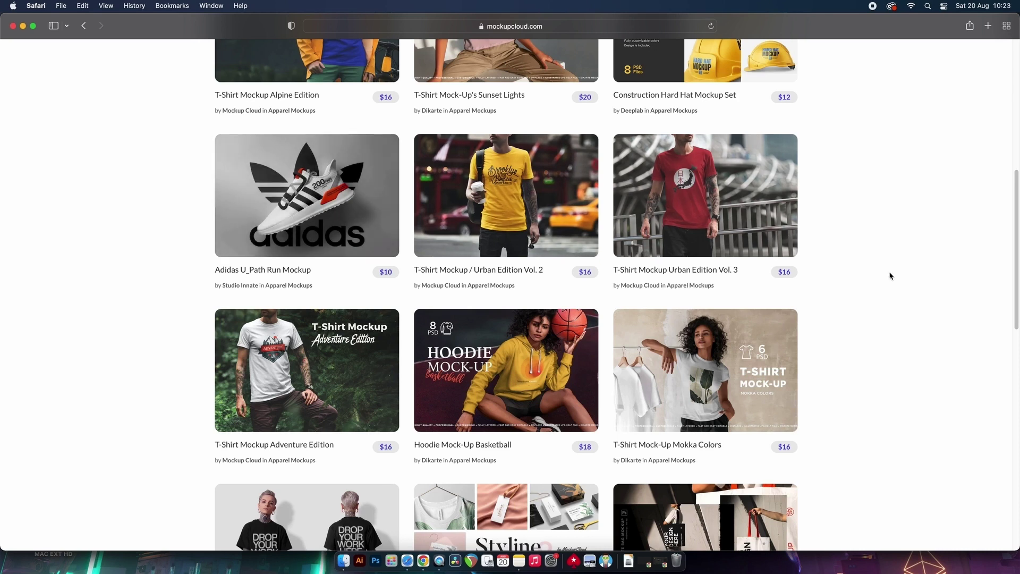
scroll(891, 276, down, 5)
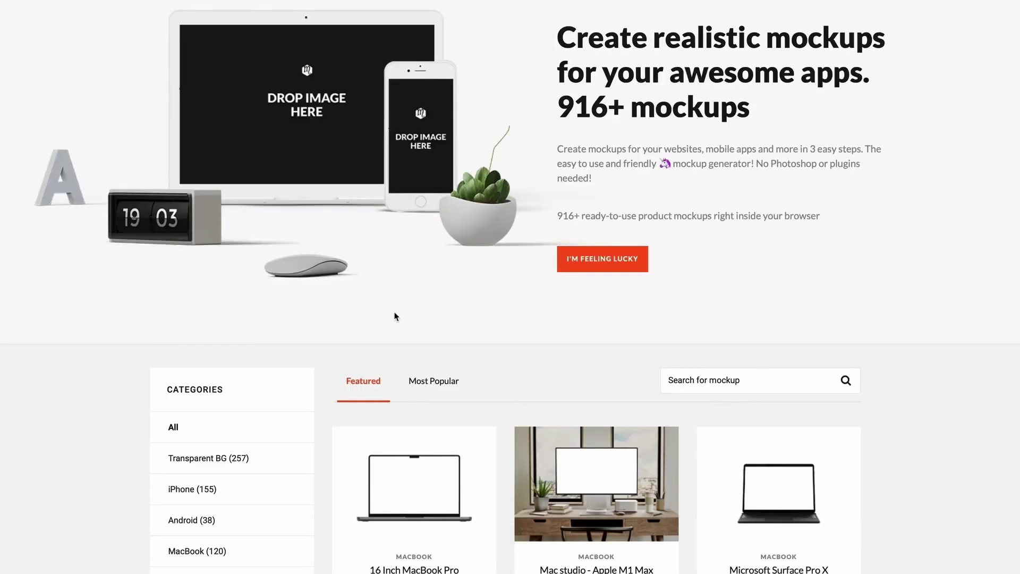
Step: Compare MockupsJar's Most Popular and Featured galleries, scrolling down the Featured grid
click(442, 381)
scroll(811, 378, down, 2)
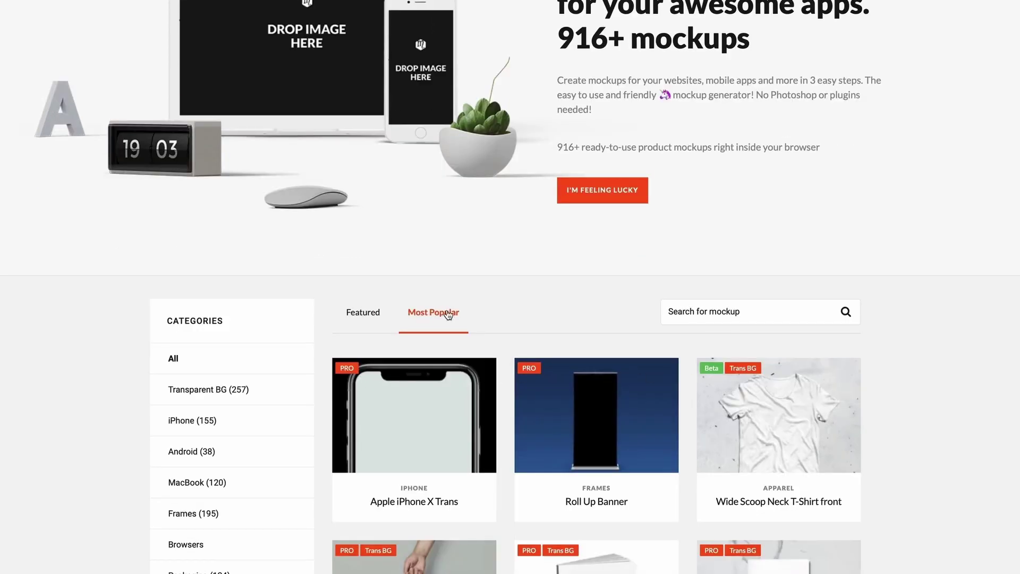
click(412, 325)
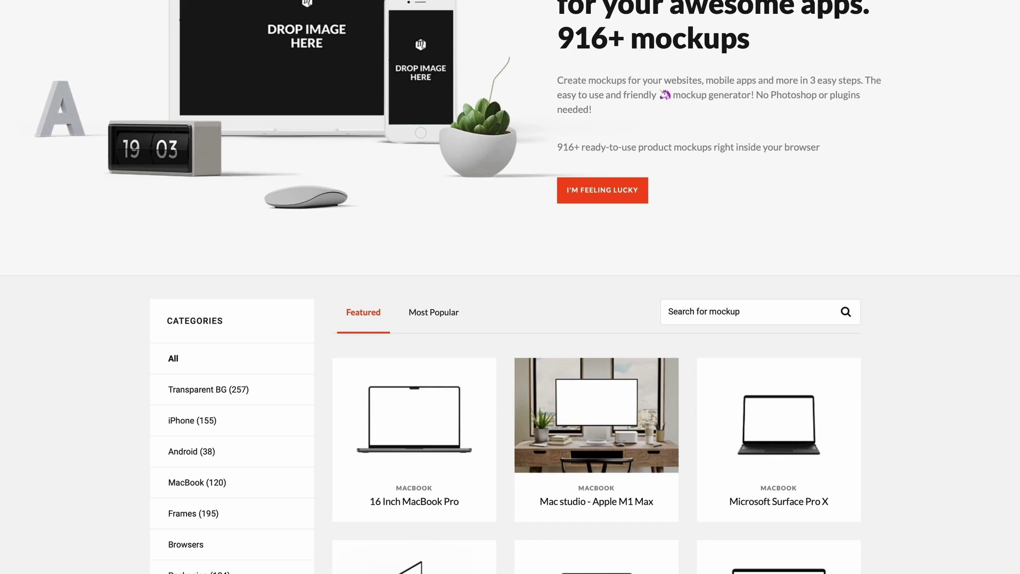
scroll(510, 287, down, 15)
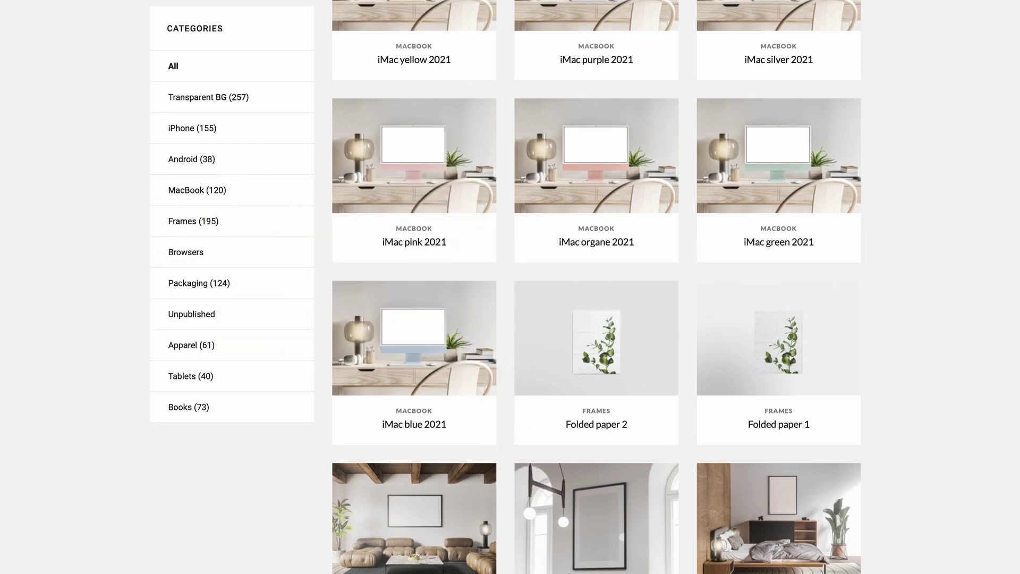
scroll(597, 287, down, 10)
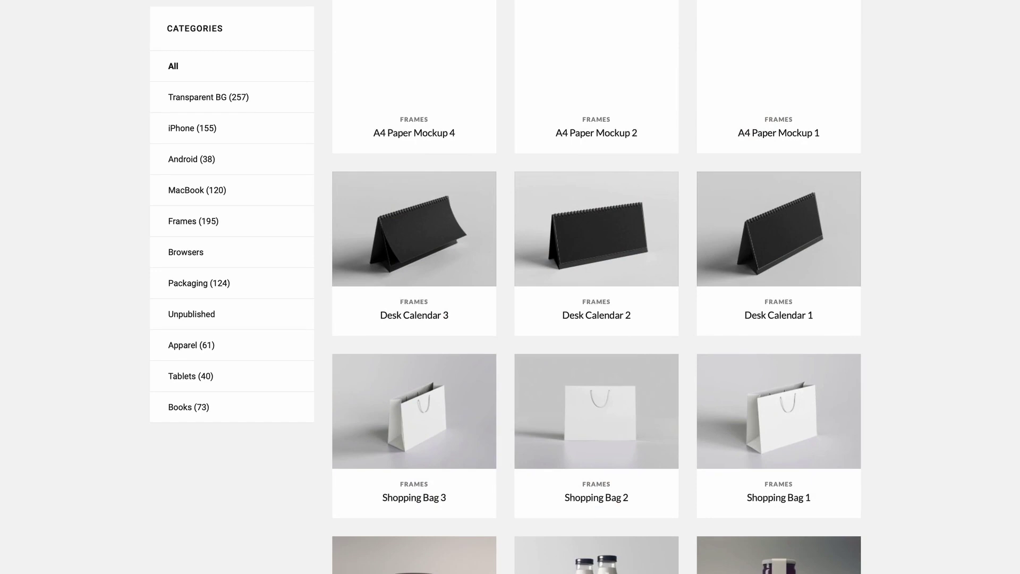
Step: Upload the neon purple artwork onto Shopping Bag 2 and check the download resolutions
click(607, 428)
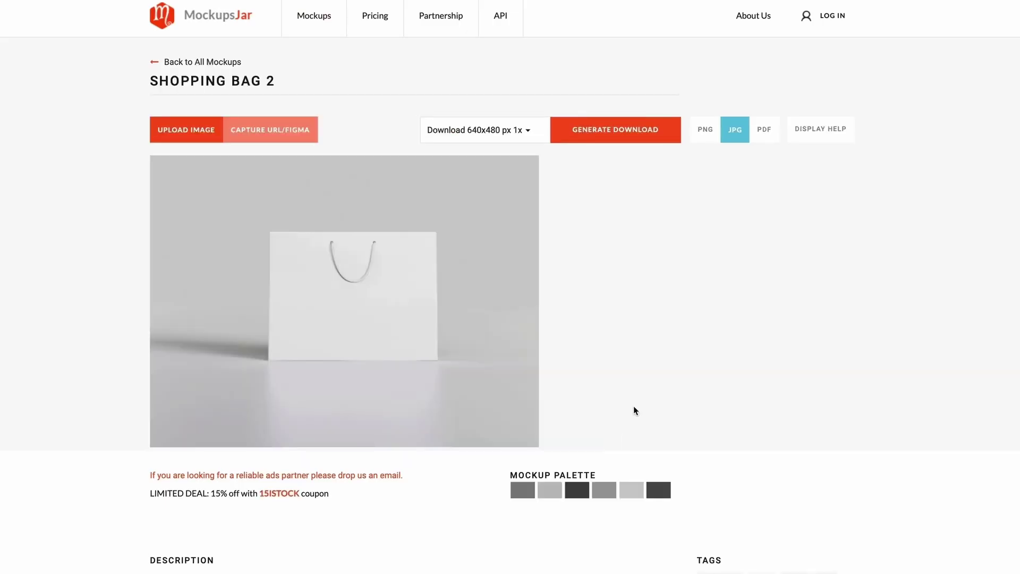
click(197, 126)
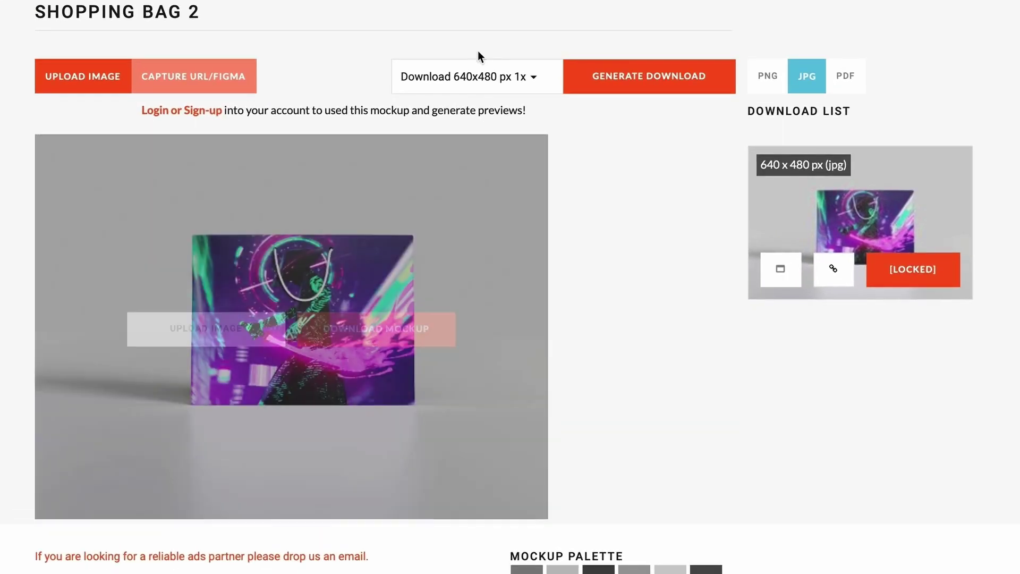
click(504, 76)
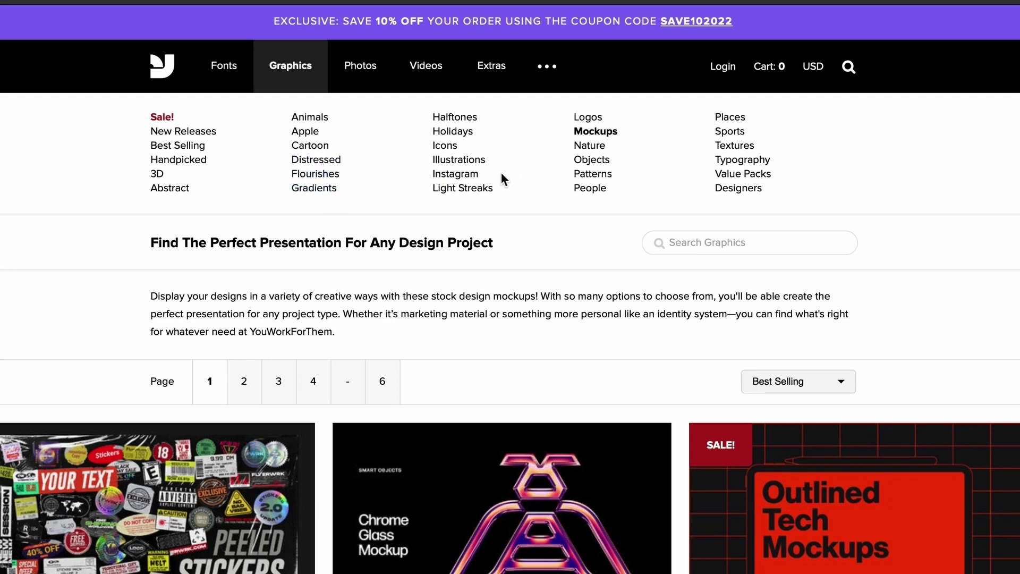
Step: Browse YouWorkForThem's Mockups graphics category, scrolling through the product grid
click(593, 132)
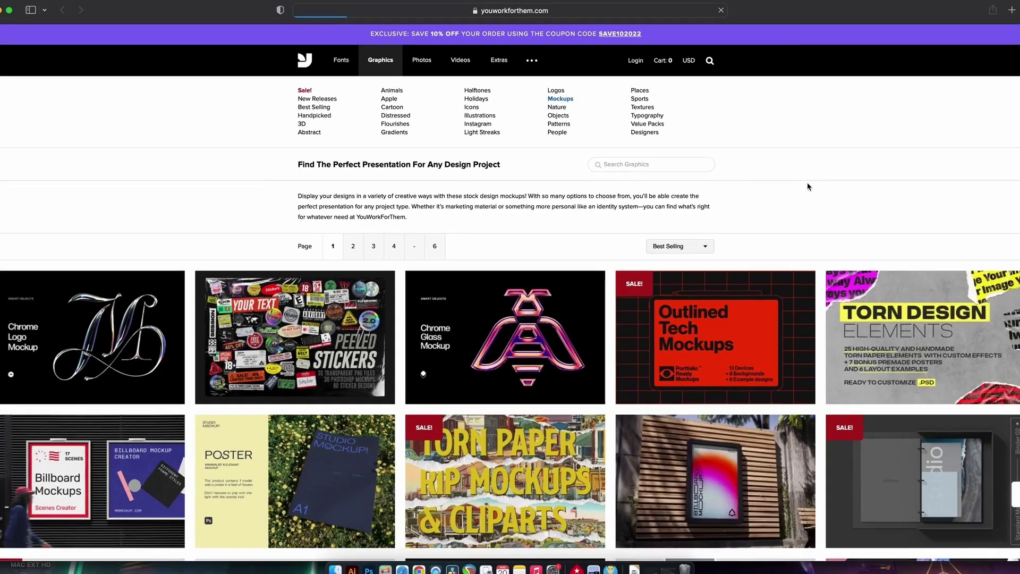
scroll(770, 239, down, 3)
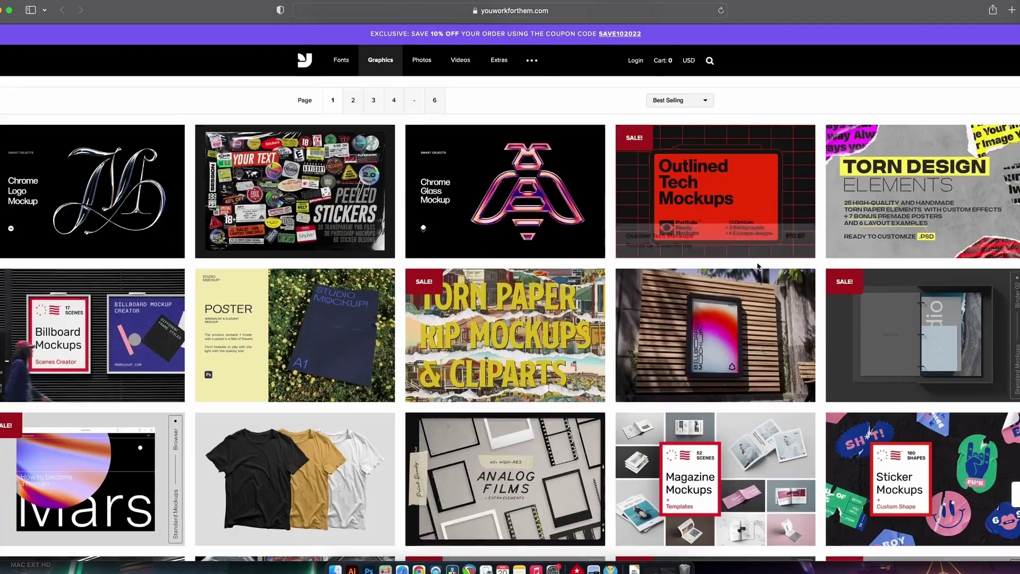
scroll(510, 319, down, 15)
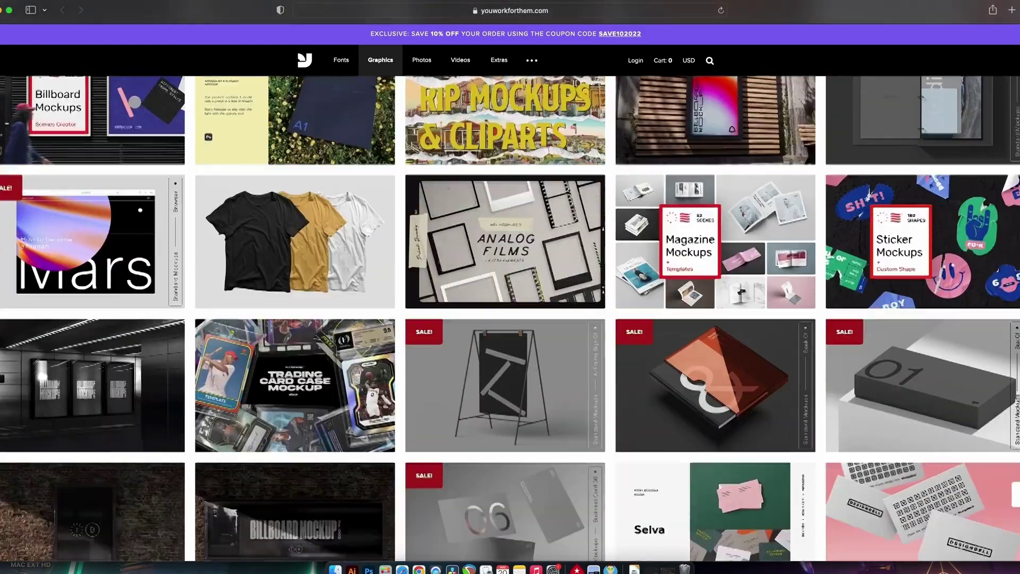
scroll(1016, 385, down, 10)
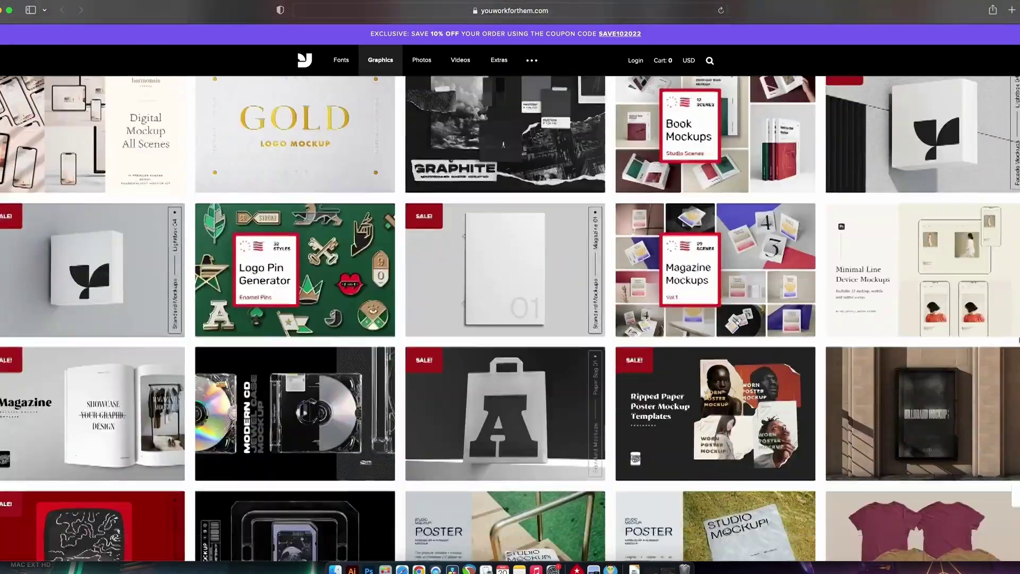
scroll(1016, 385, down, 10)
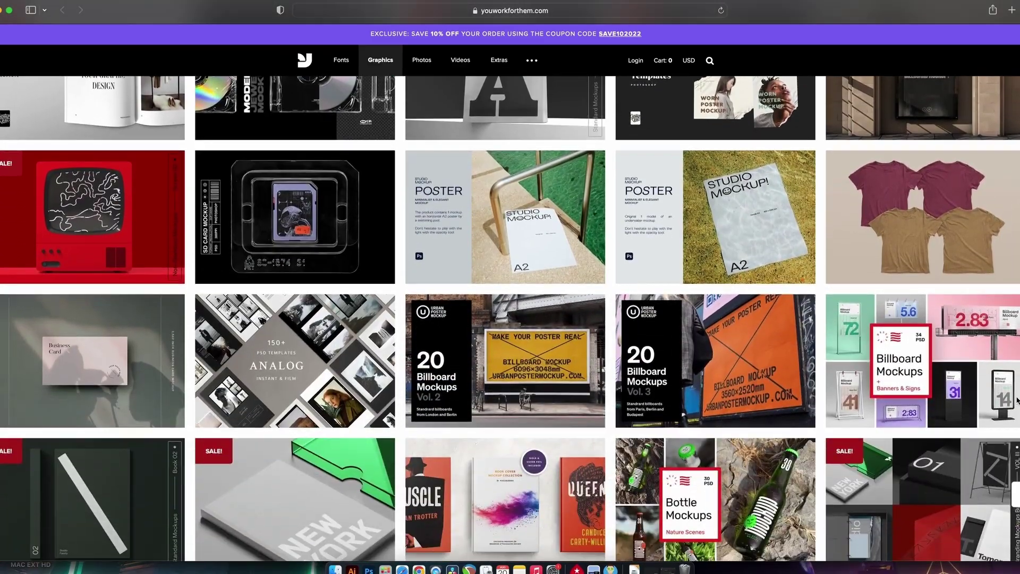
scroll(510, 319, down, 3)
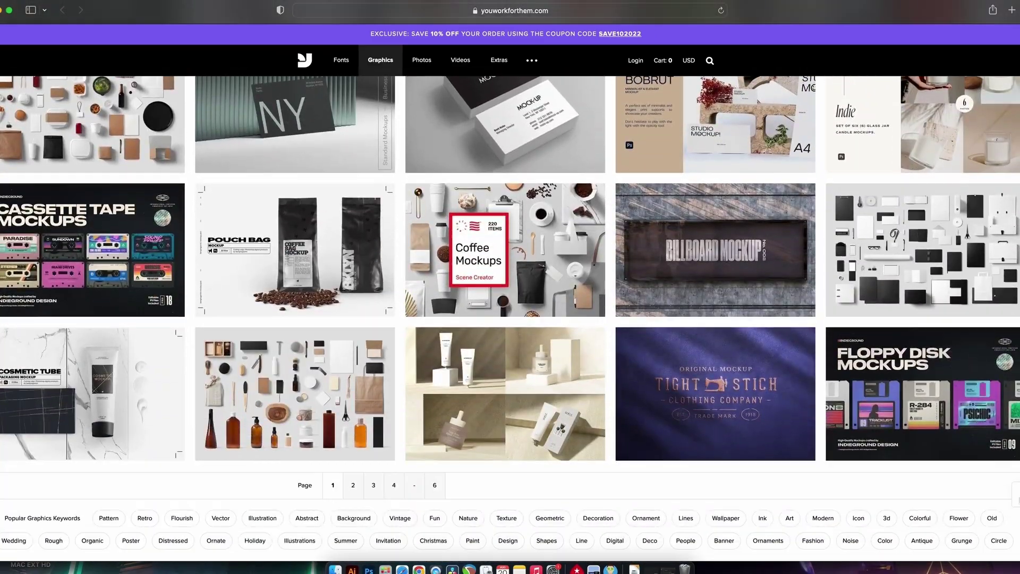
Step: Look over the Modern Jewel Case Mockup product page
click(372, 392)
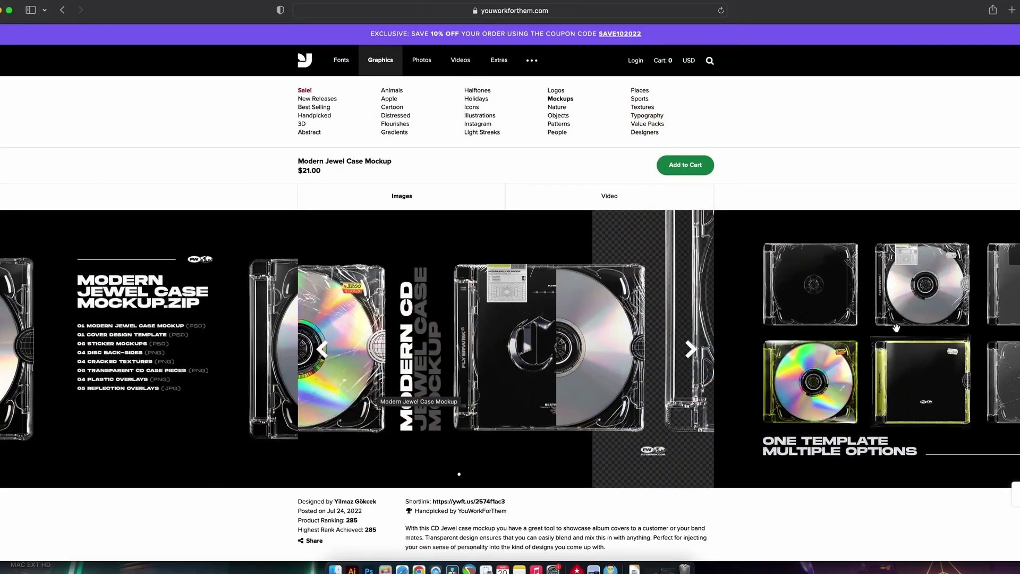
scroll(371, 393, down, 10)
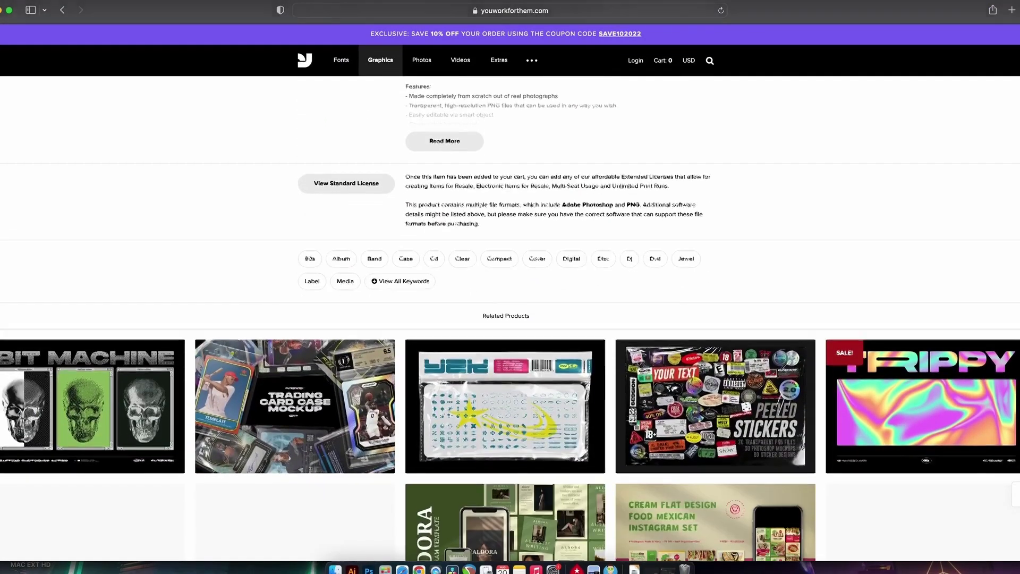
scroll(941, 292, down, 2)
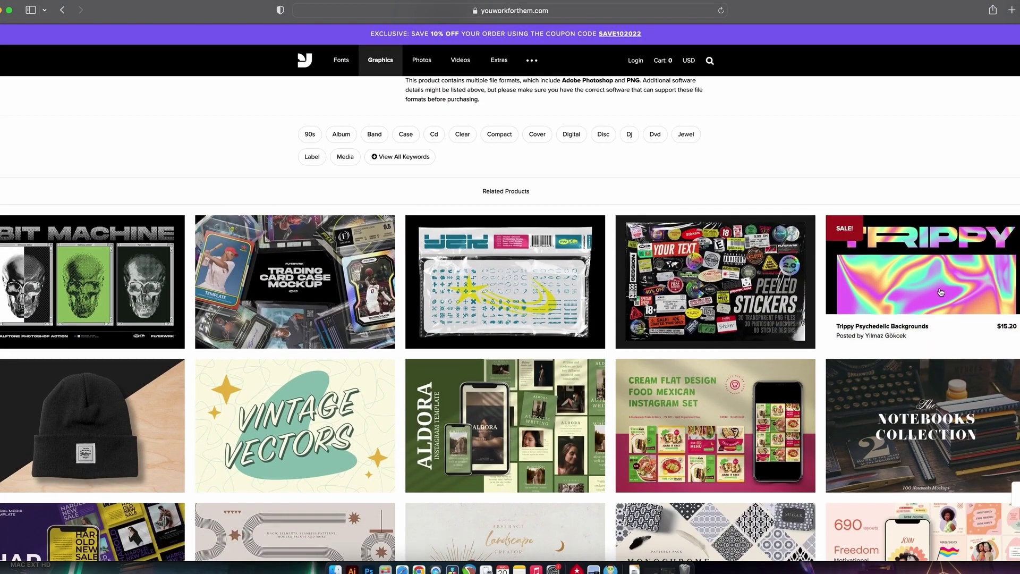
scroll(940, 292, up, 12)
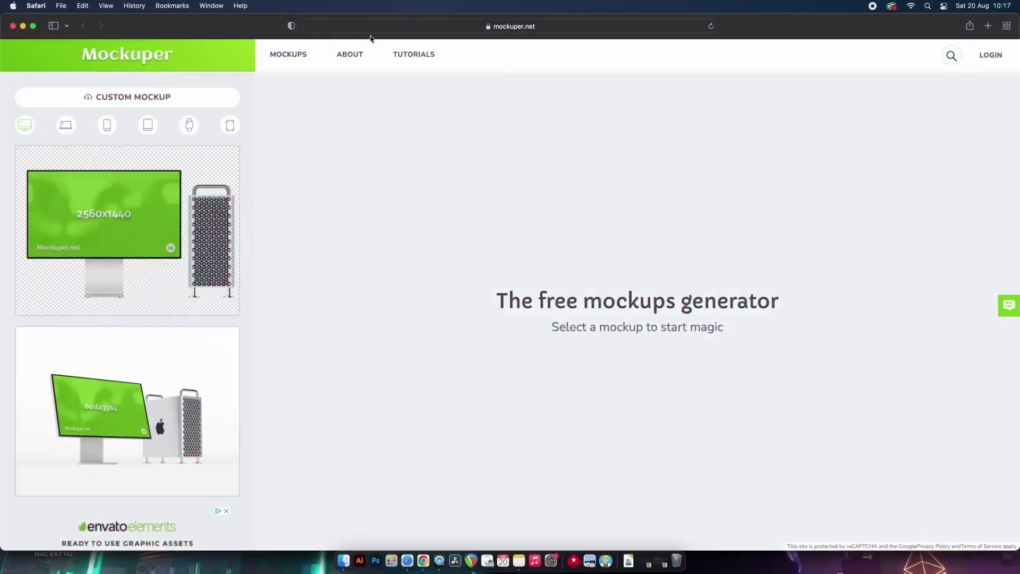
mouse_move(277, 63)
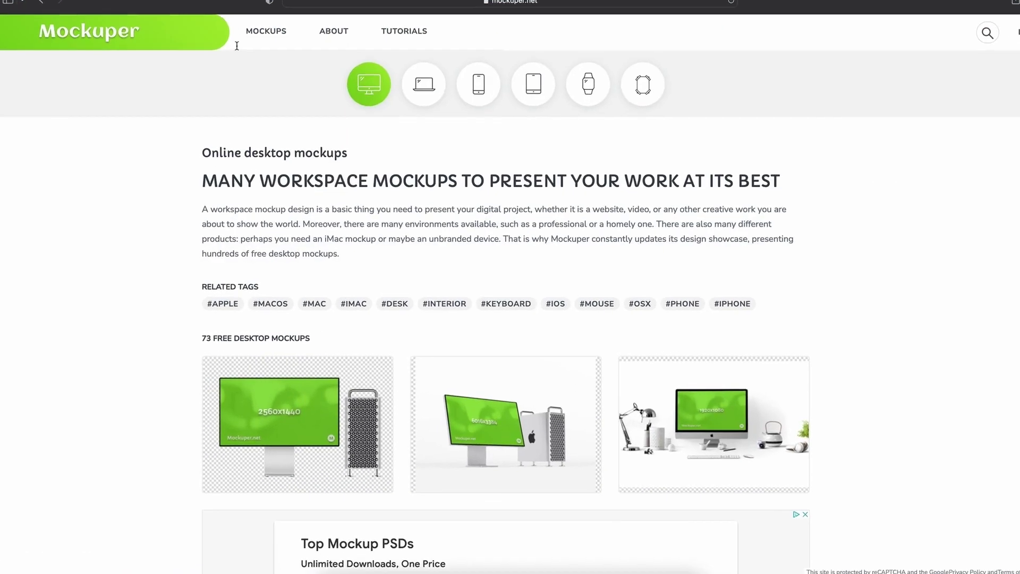
Step: List Mockuper's 48 free other + poster mockups and scroll to the Modern Tv thumbnail
mouse_move(269, 37)
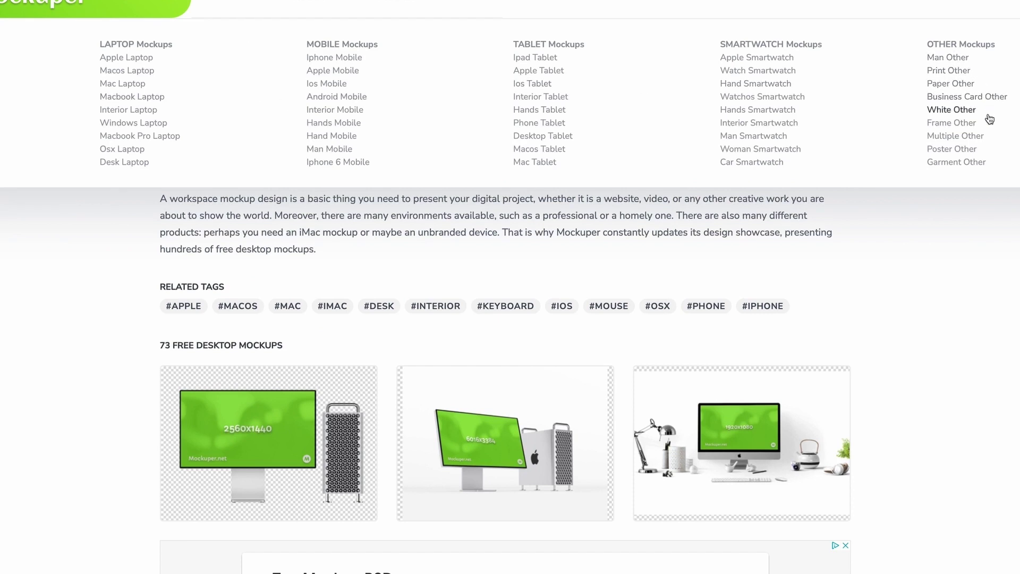
click(974, 151)
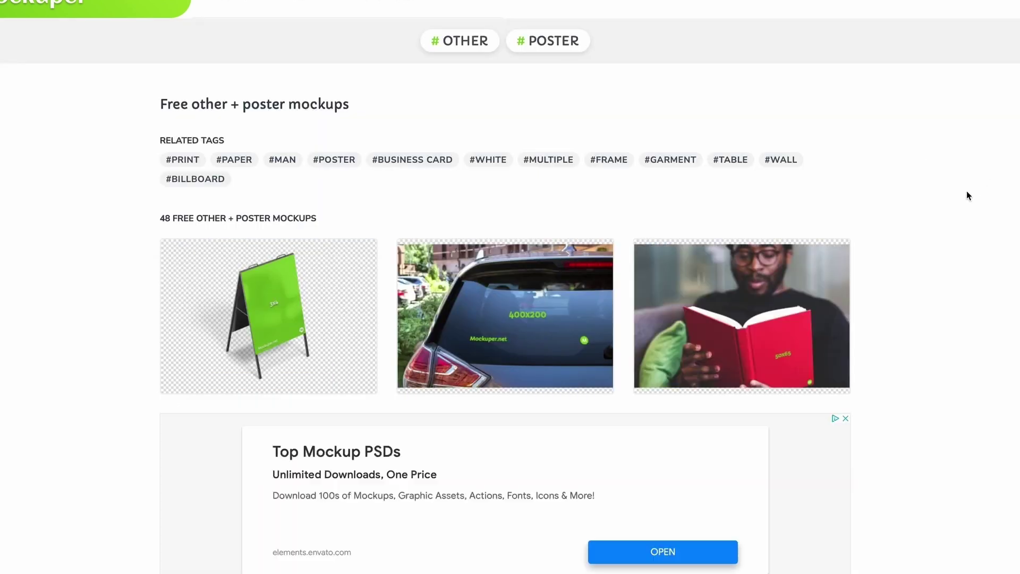
scroll(888, 239, down, 10)
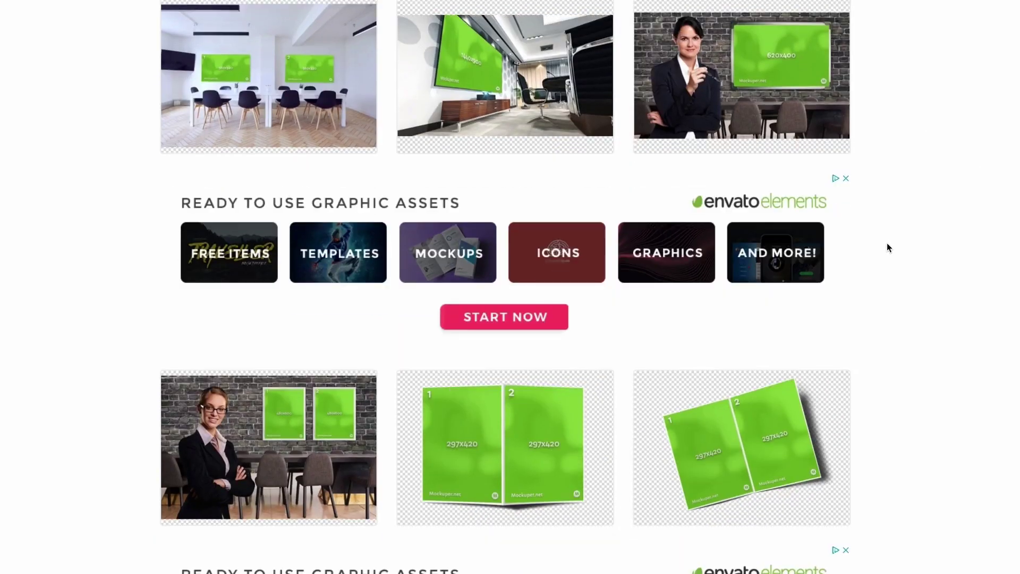
scroll(888, 247, down, 9)
mouse_move(518, 279)
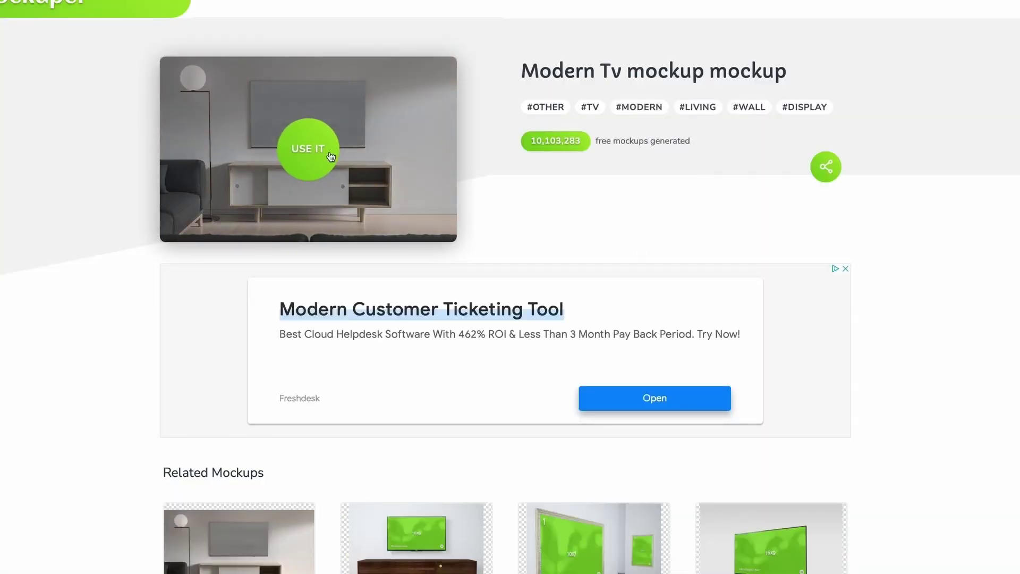
Step: Edit the Modern Tv mockup with a diagonal screen reflection at reduced opacity
click(320, 154)
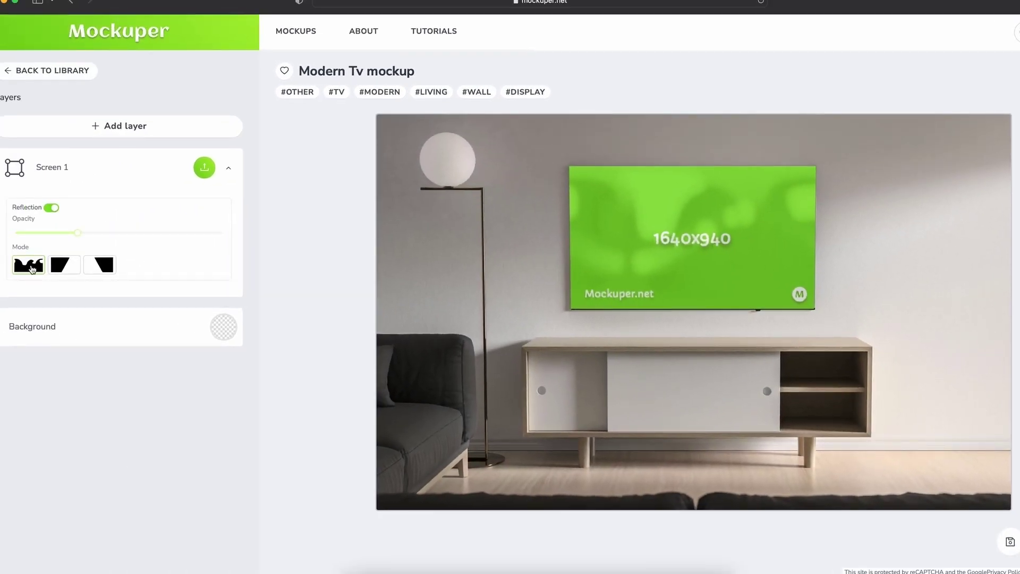
click(70, 272)
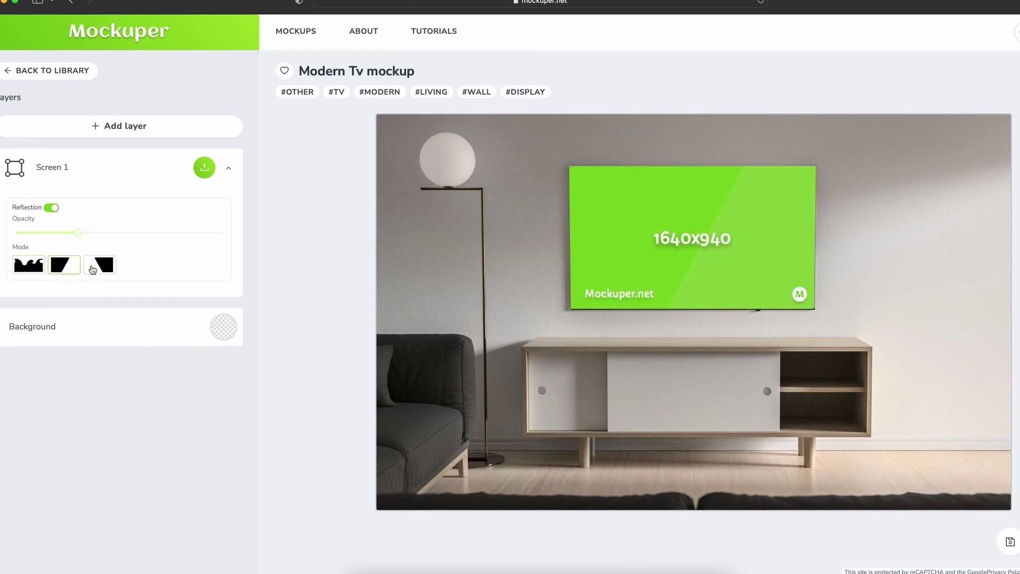
click(113, 268)
click(71, 269)
drag(79, 233, 44, 234)
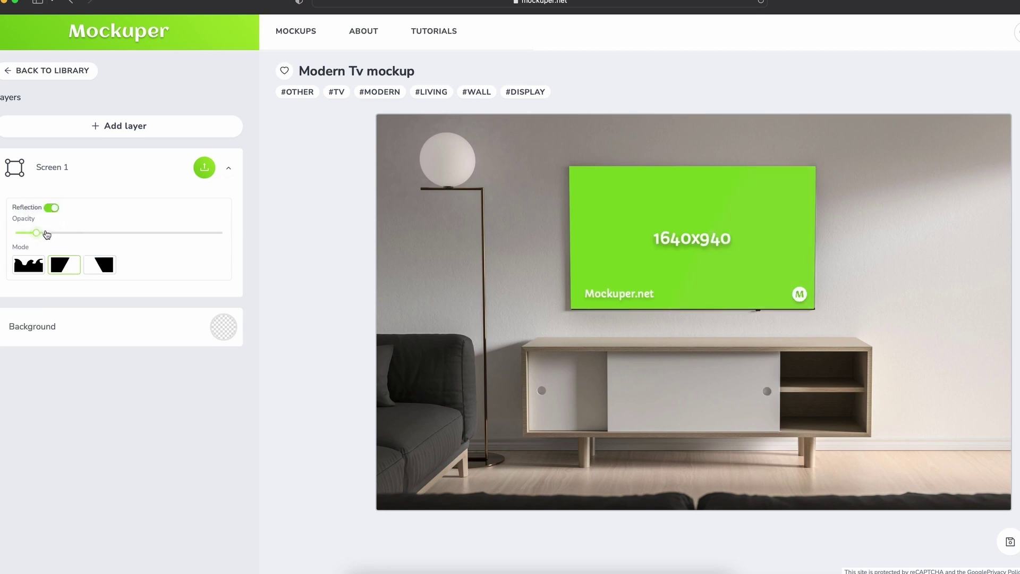
Step: Place the neon samurai image file on the TV screen, replacing the 1640x940 placeholder
click(204, 170)
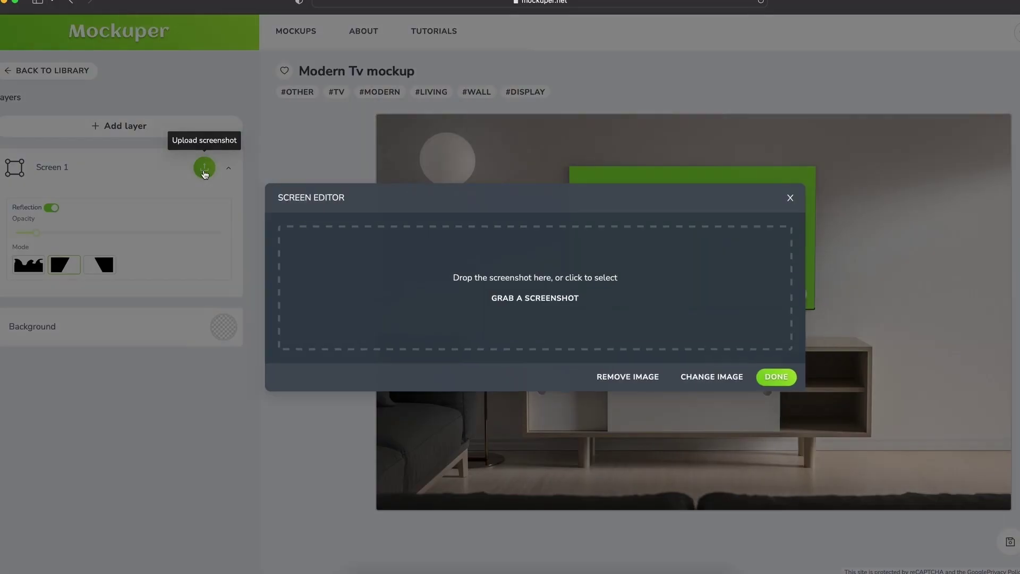
click(565, 301)
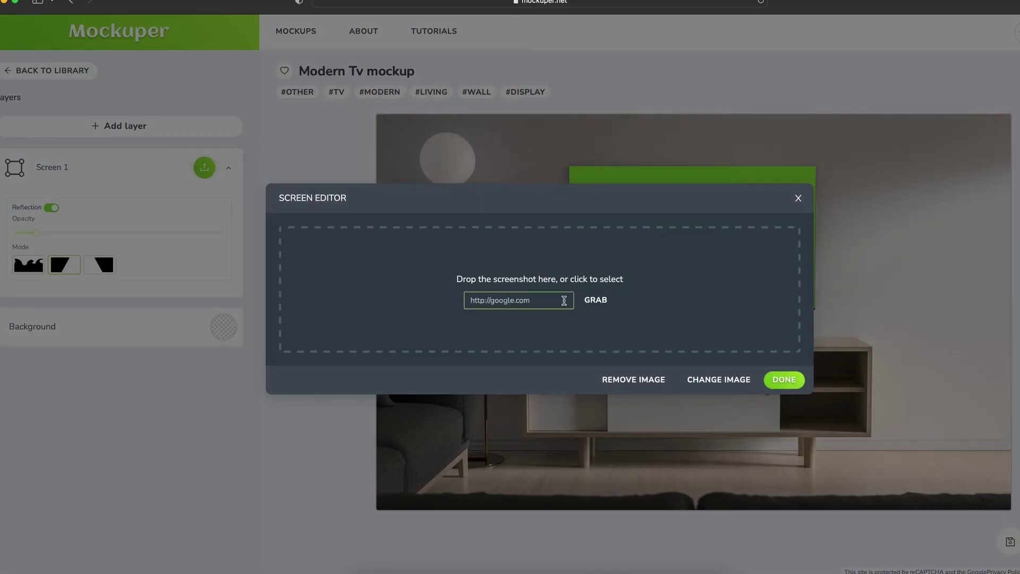
click(583, 283)
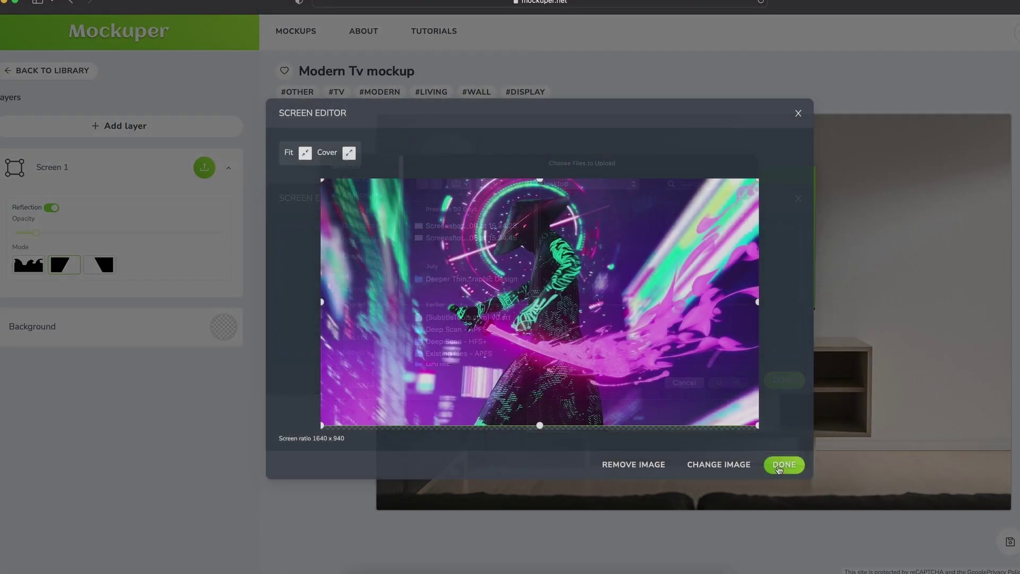
key(Return)
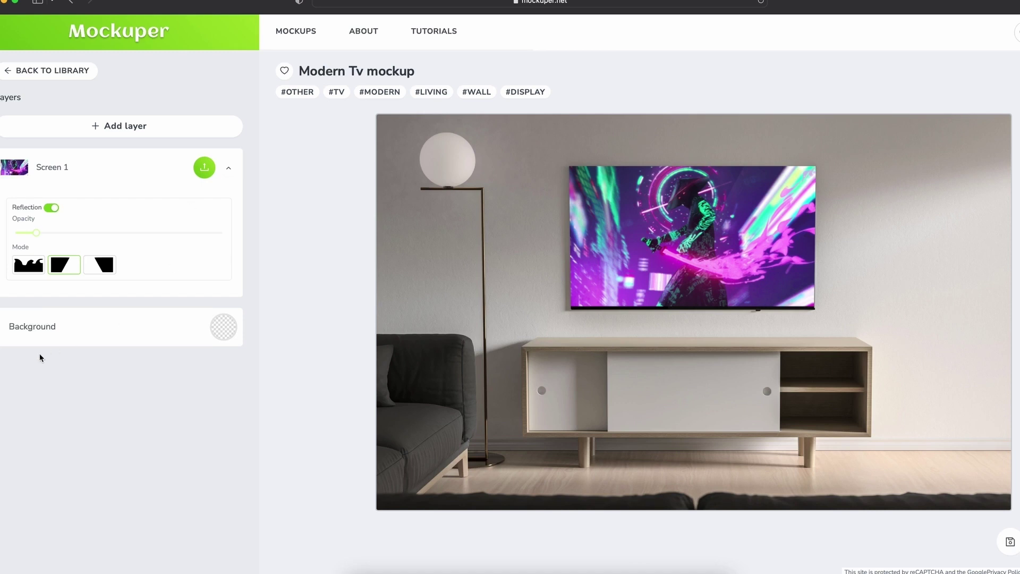
Step: Set the mockup background colour to light green
click(216, 333)
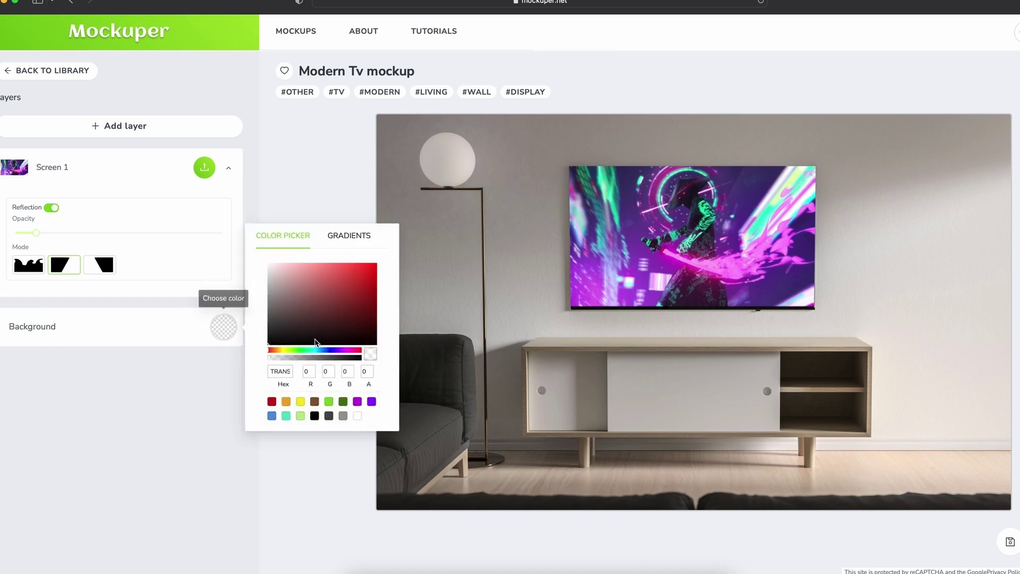
click(292, 351)
drag(319, 260, 354, 270)
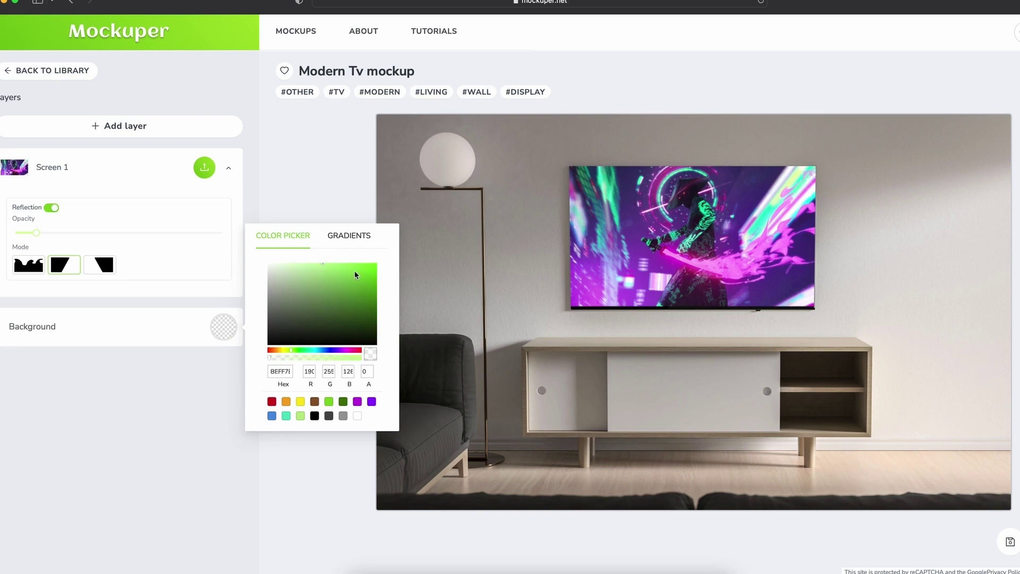